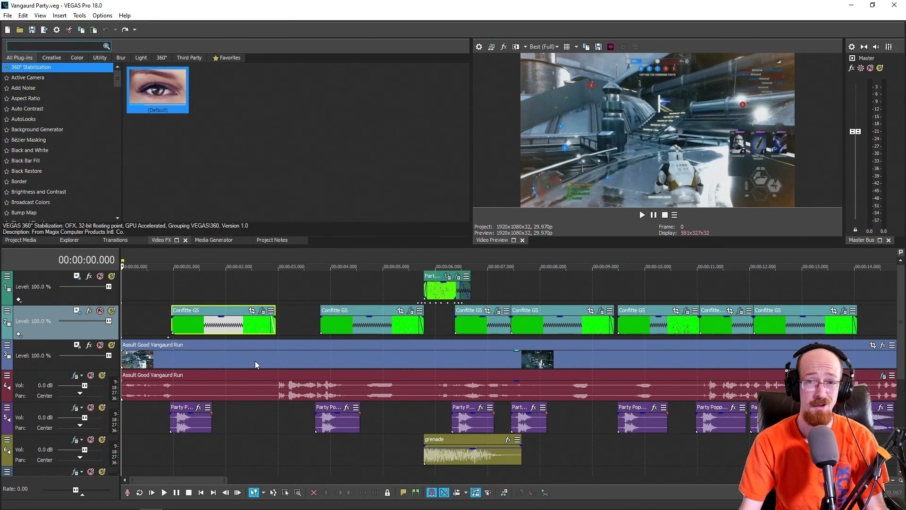
Preview the project around the confetti bursts at 1.6, 2.3 and 3.8 seconds.
left_click(207, 325)
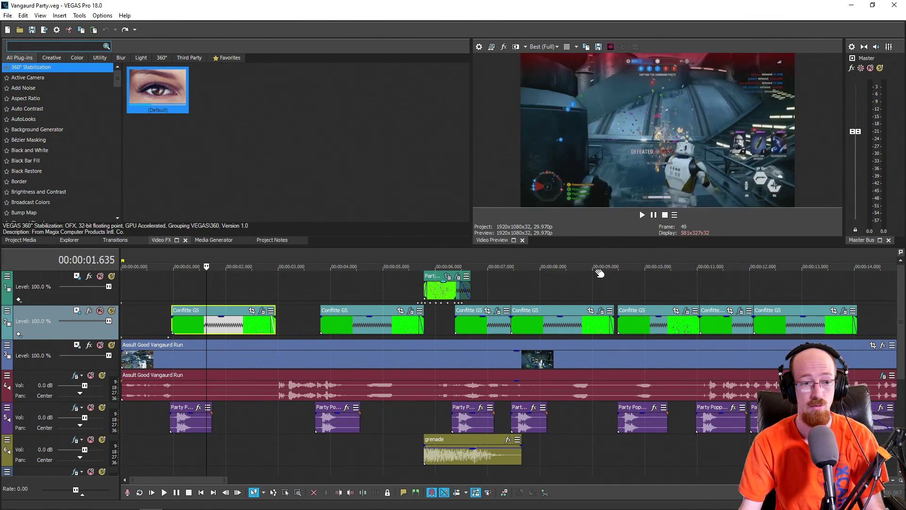
left_click(124, 259)
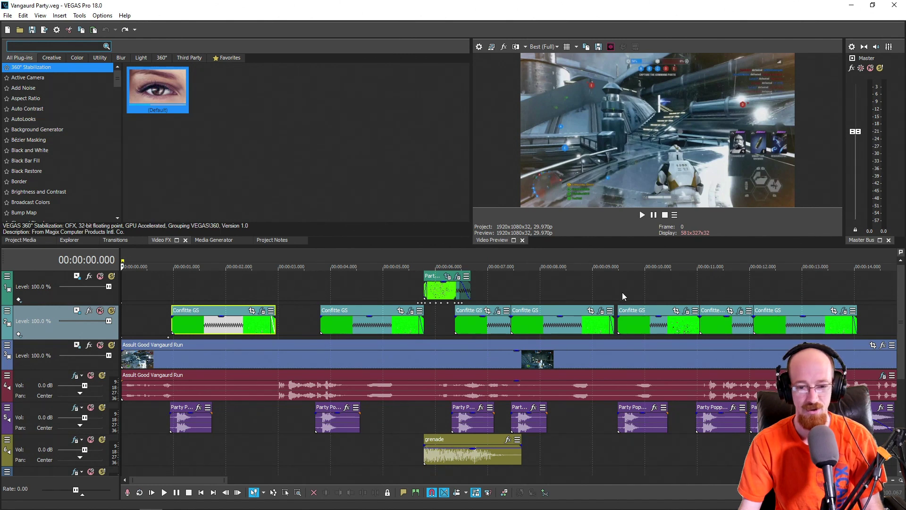
key("space")
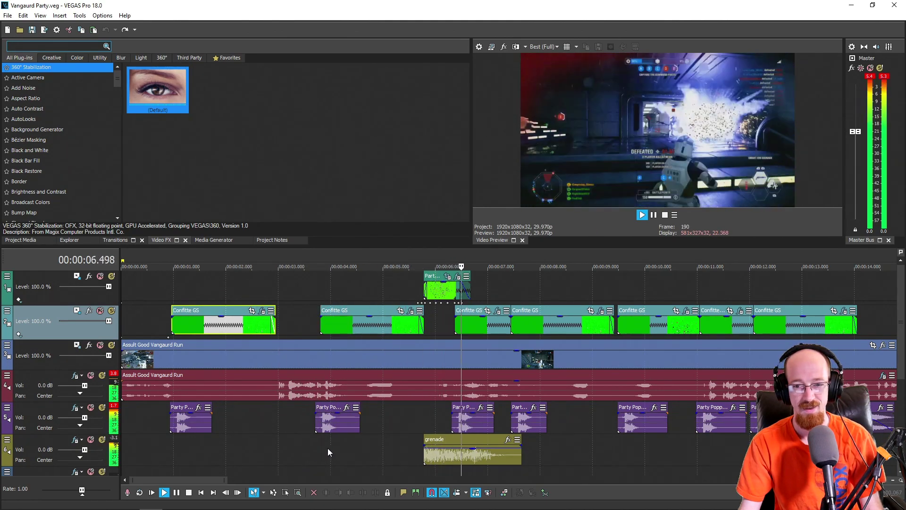
key("space")
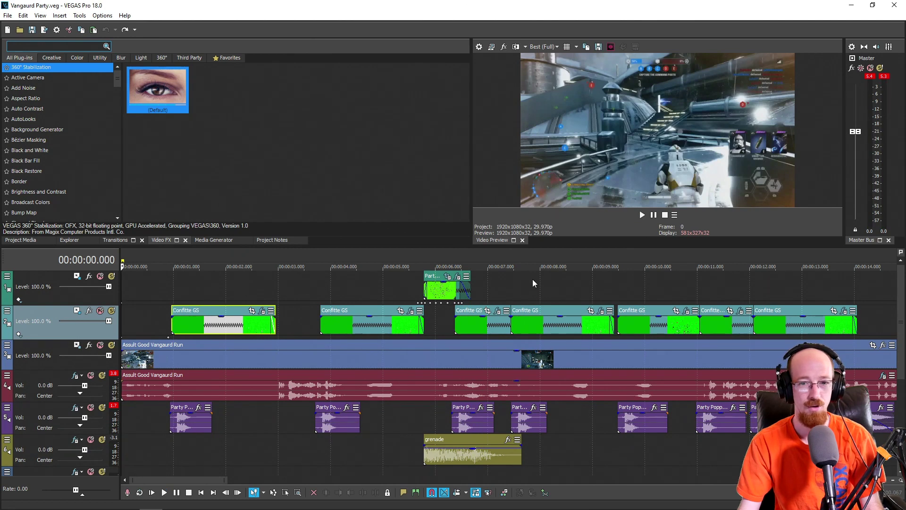
left_click(240, 328)
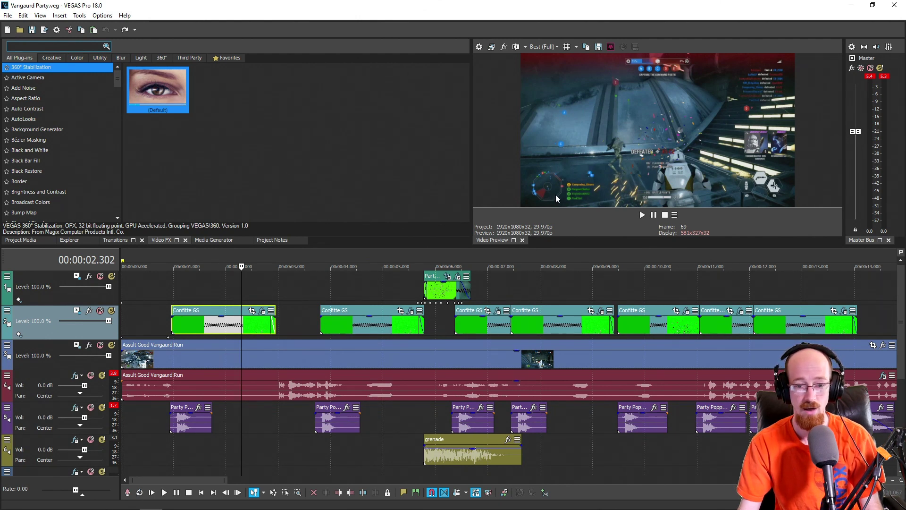
left_click(321, 252)
key("space")
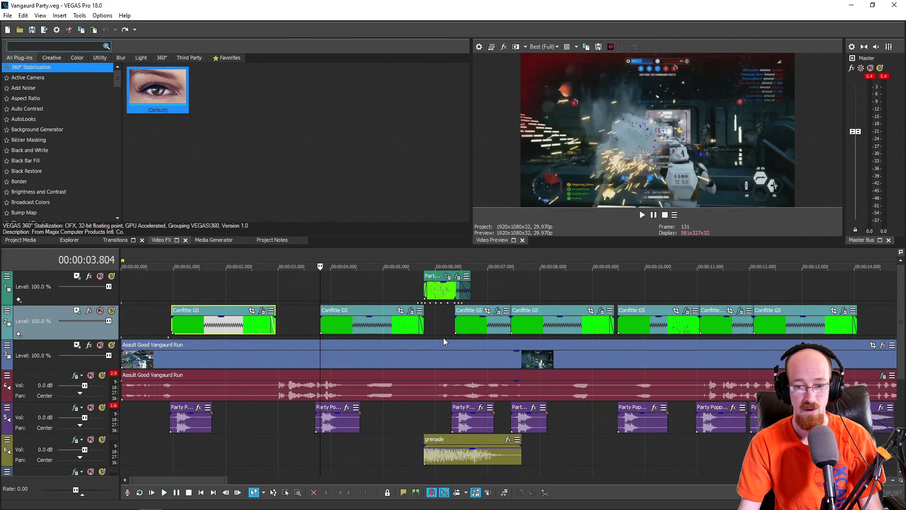
key("space")
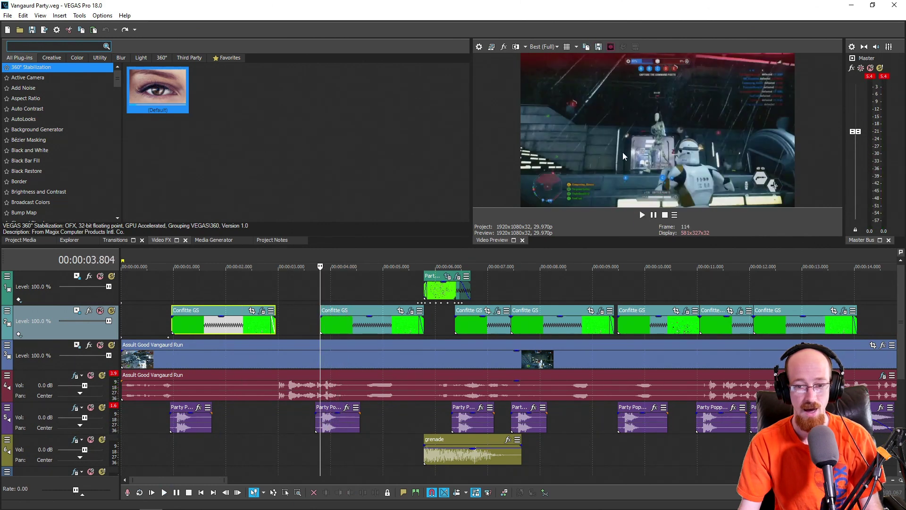
Select the first Confitte GS clip near 0.9 seconds and delete it.
left_click(203, 326)
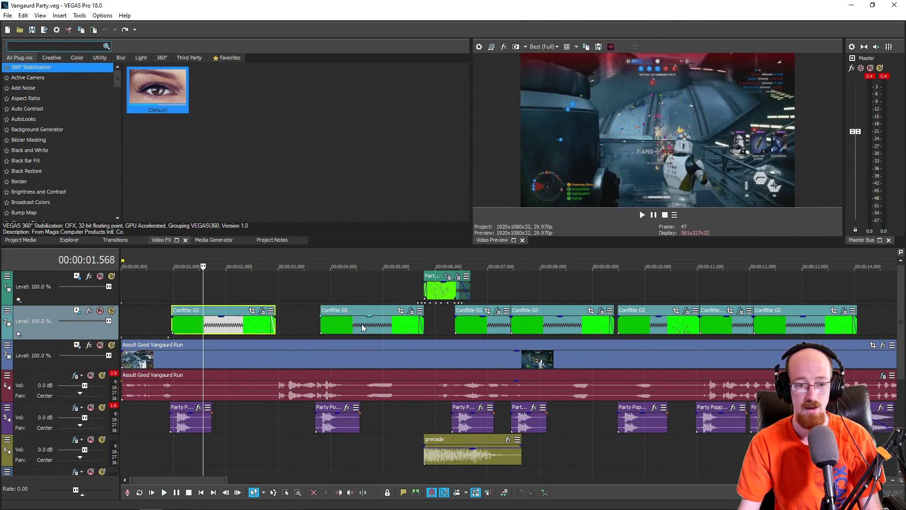
left_click(361, 324)
left_click(168, 341)
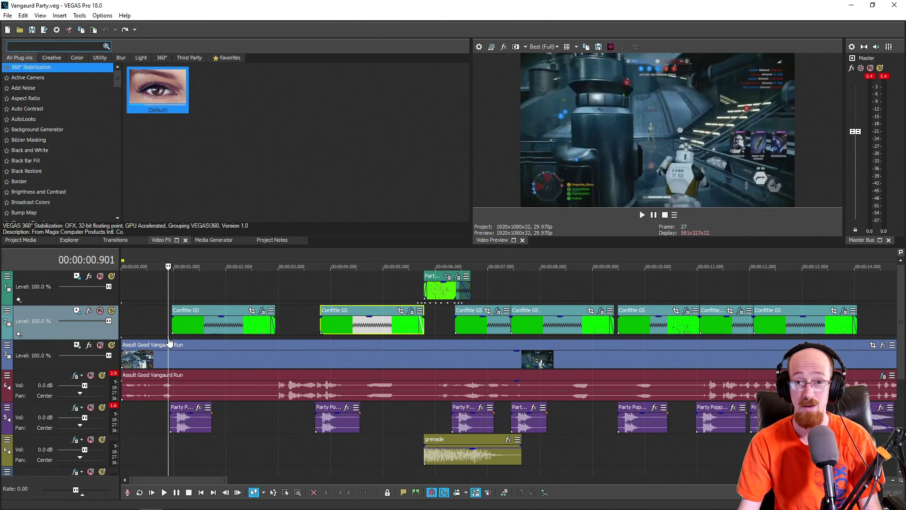
left_click(211, 327)
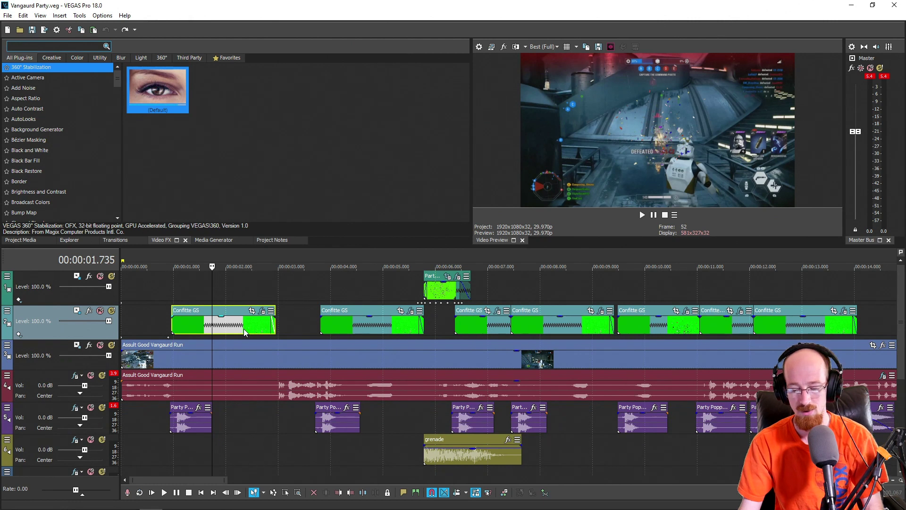
key("Delete")
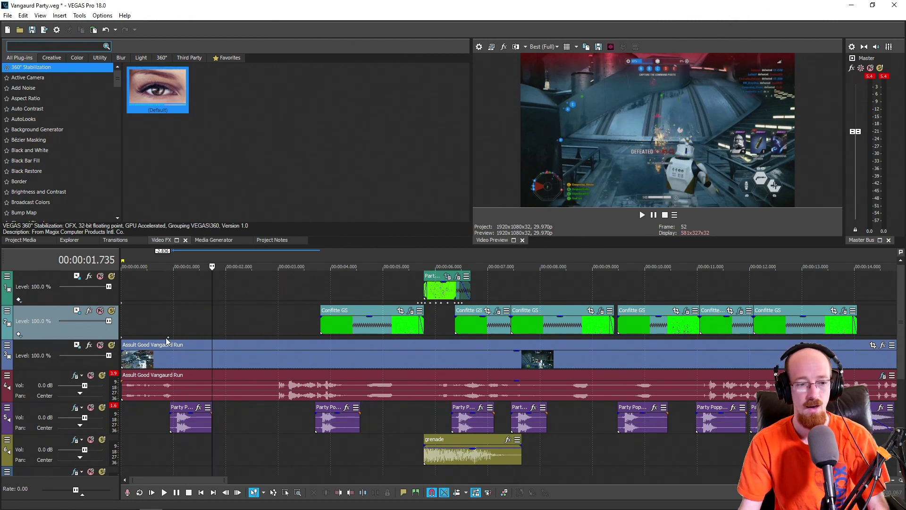
Shorten the confetti track, then copy the last Confitte GS clip and paste it at 18.5 seconds.
right_click(171, 336)
left_click(186, 348)
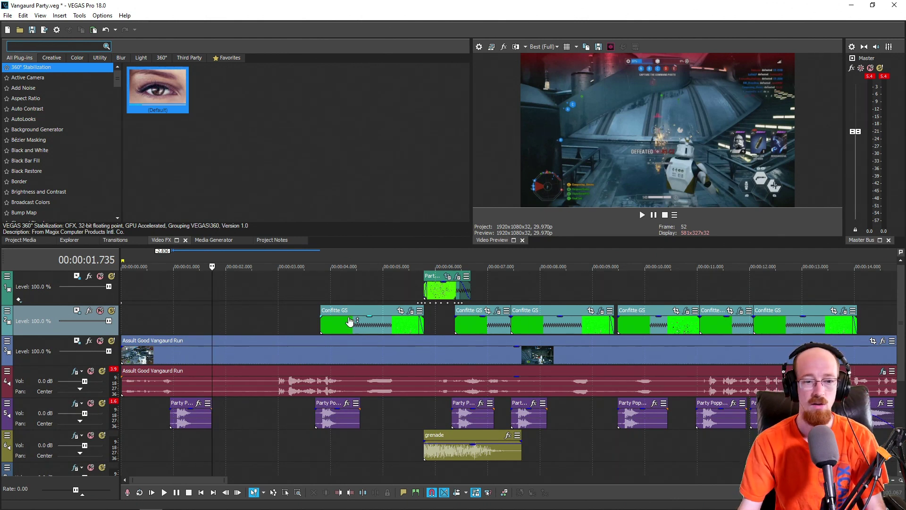
scroll(279, 305, "right", 9)
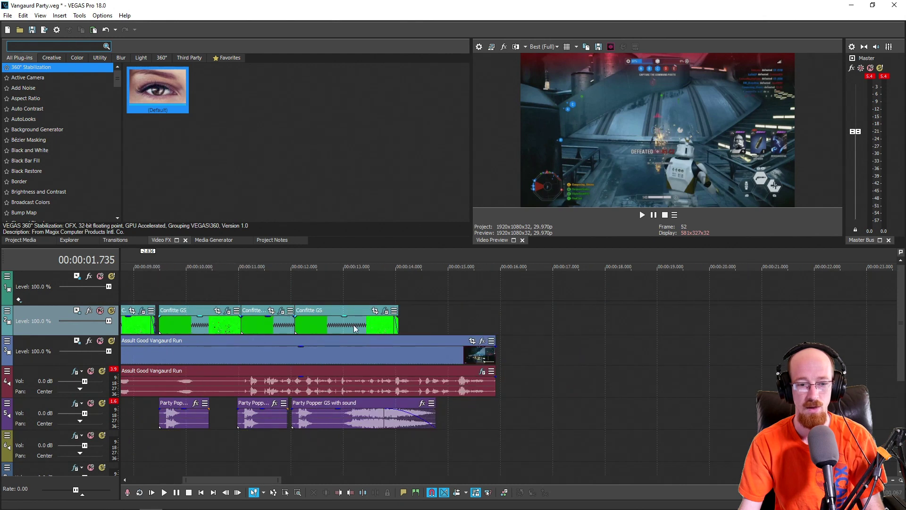
left_click(354, 325)
key("ctrl+c")
left_click(636, 330)
key("ctrl+v")
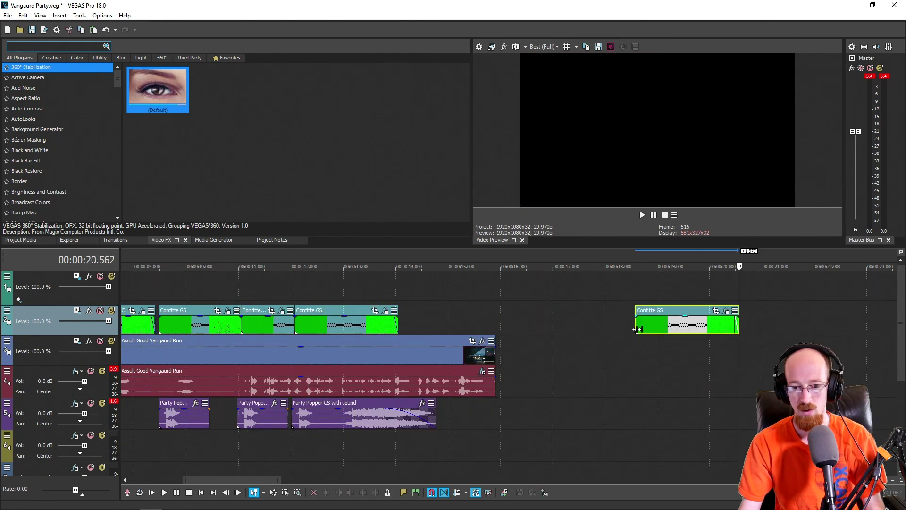
Check the pasted clip's pan and crop settings and play it from its start.
left_click(726, 311)
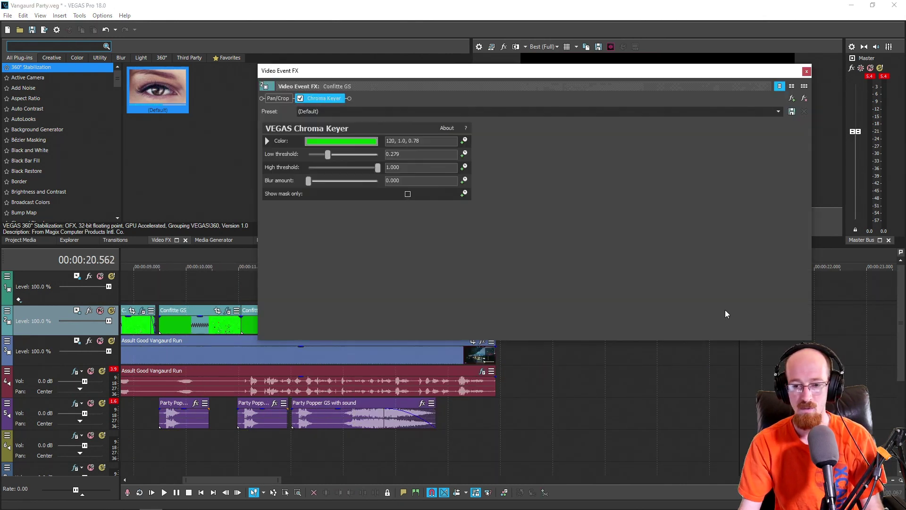
left_click(804, 85)
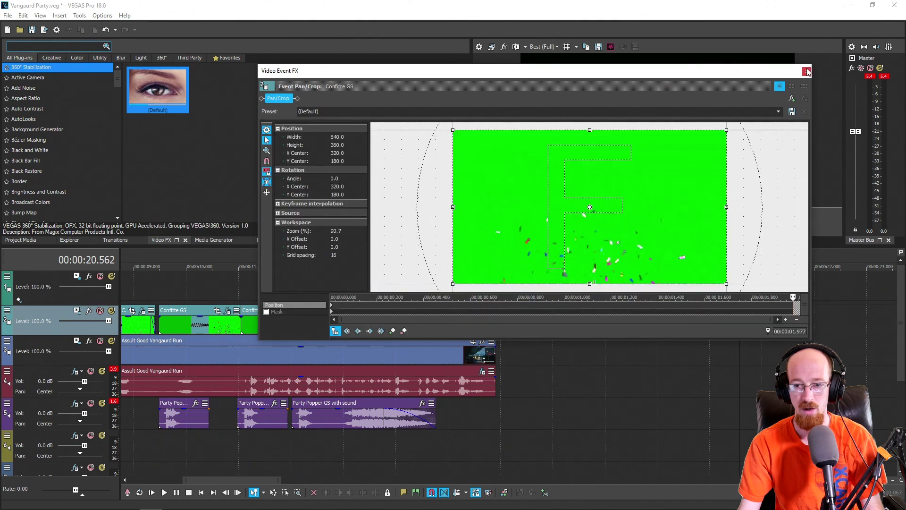
left_click(807, 71)
key("Left")
key("space")
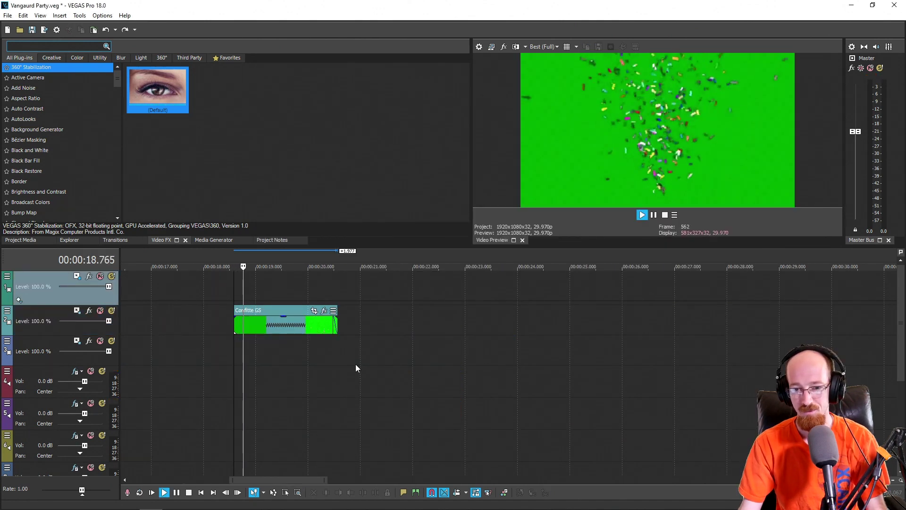
key("space")
Scrub the pasted clip at 18.785, 19.2 and 19.45 seconds, returning to 18.785.
left_click(245, 293)
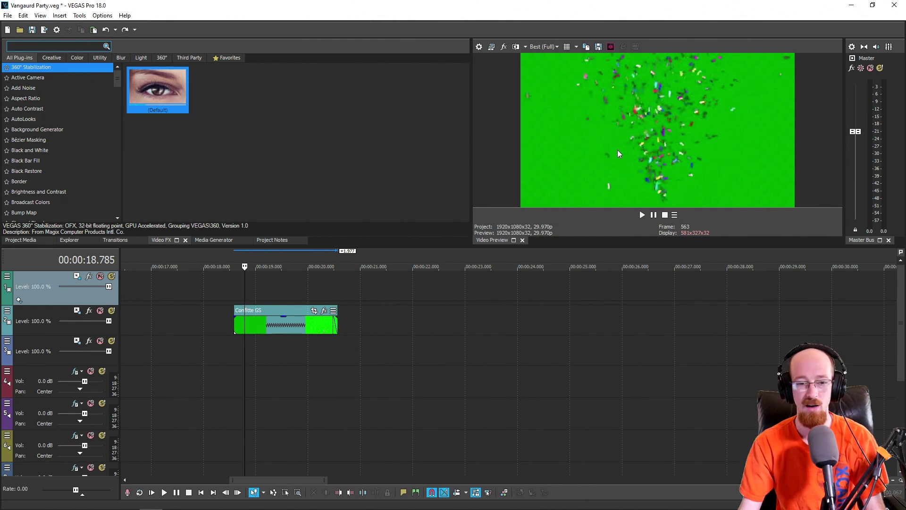
left_click(266, 291)
left_click(280, 290)
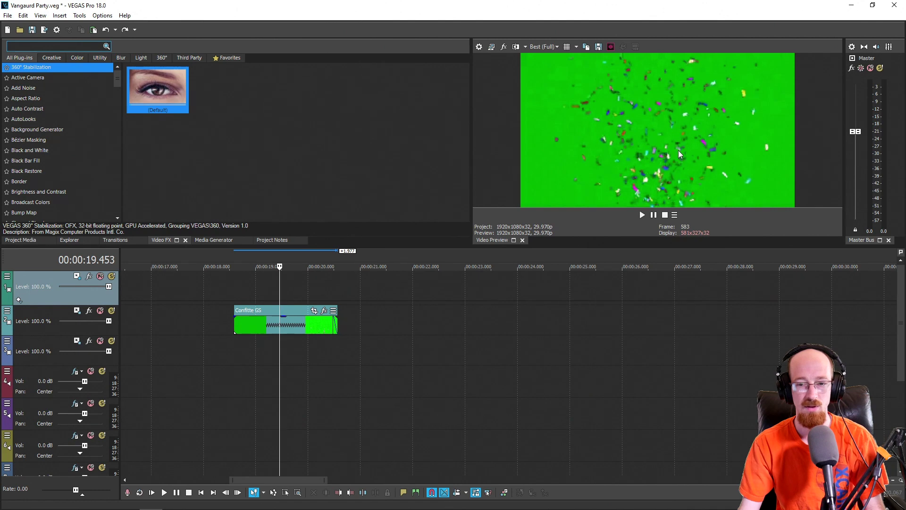
left_click(244, 292)
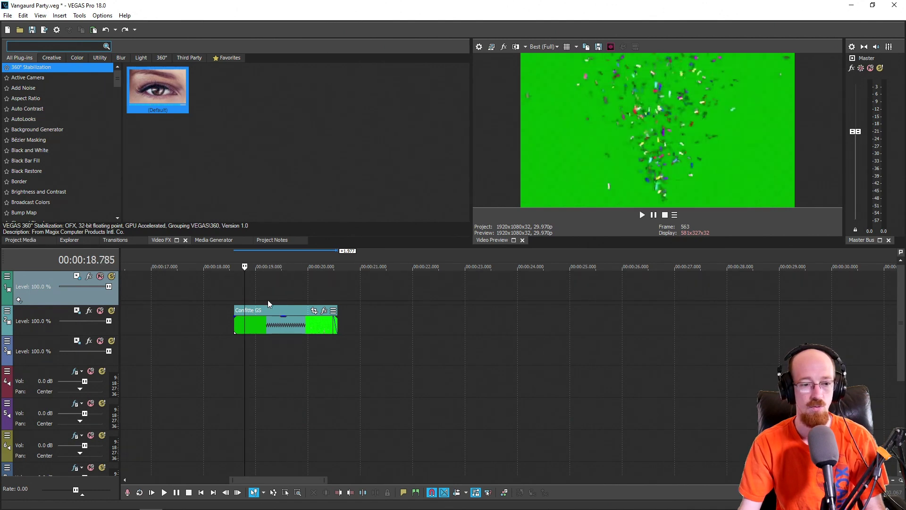
Open and close the pasted clip's effects window, then reselect the pasted Confitte GS clip.
left_click(324, 310)
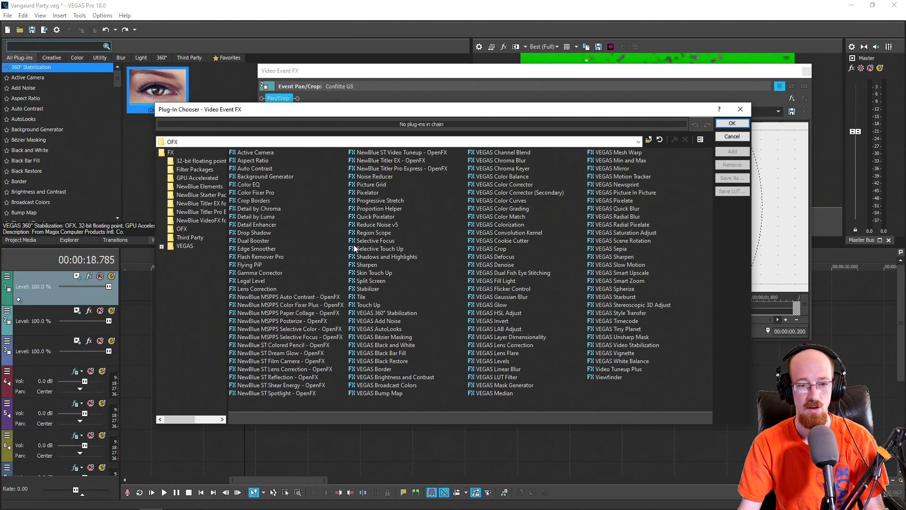
left_click(748, 108)
left_click(807, 72)
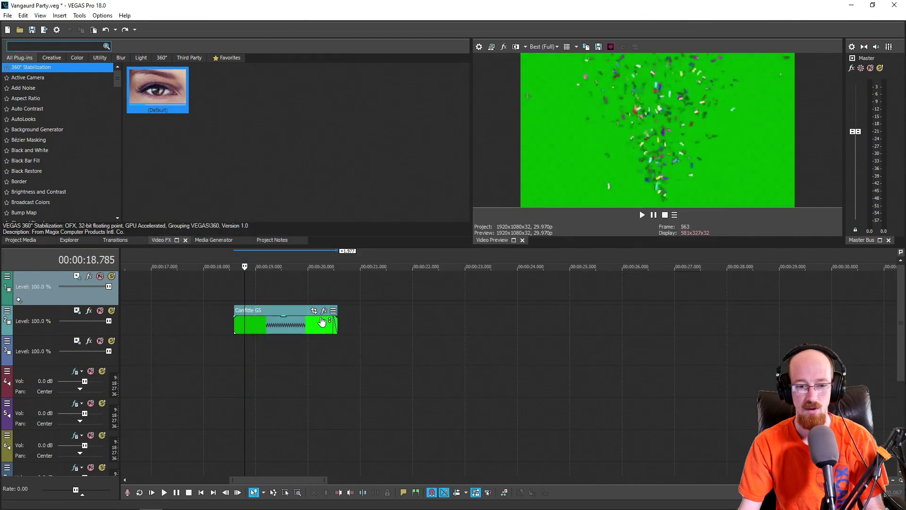
left_click(296, 326)
scroll(294, 316, "up", 1)
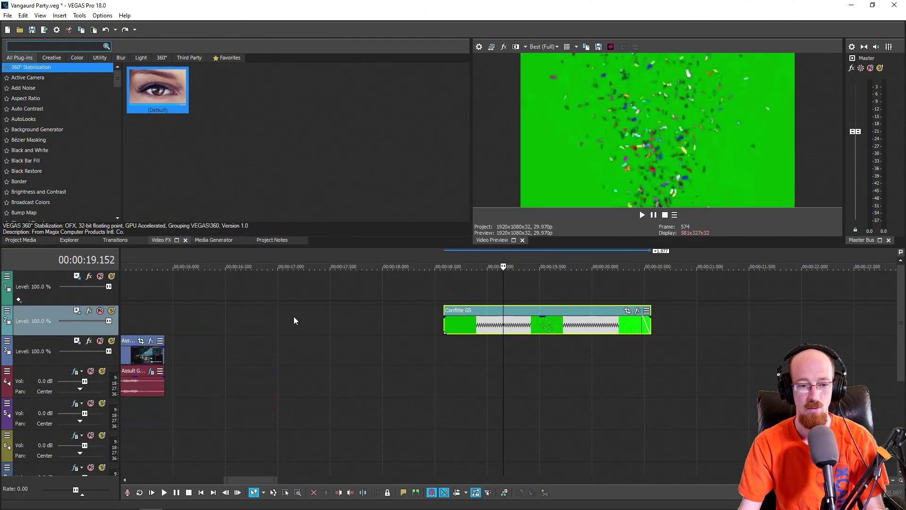
scroll(509, 336, "up", 3)
scroll(607, 354, "down", 2)
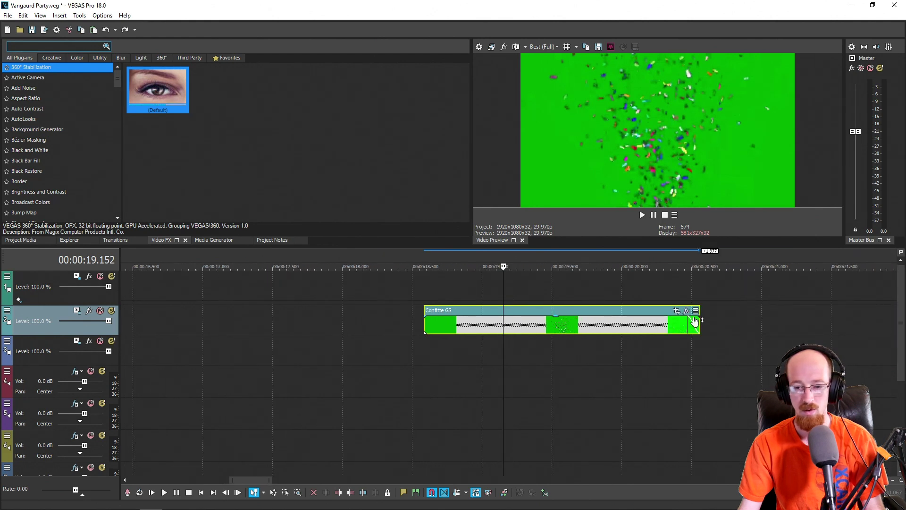
scroll(559, 345, "down", 10)
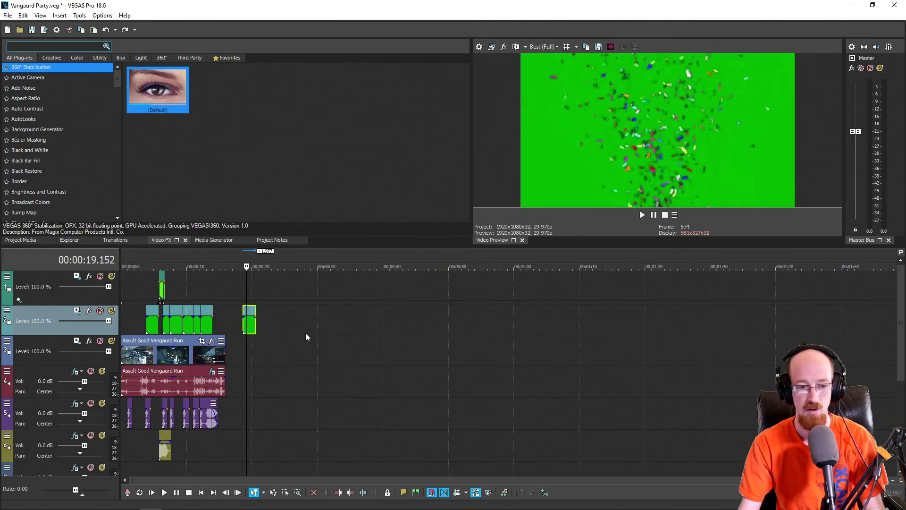
scroll(617, 348, "up", 10)
Add the VEGAS Chroma Keyer plug-in to the pasted clip and confirm it.
left_click(592, 314)
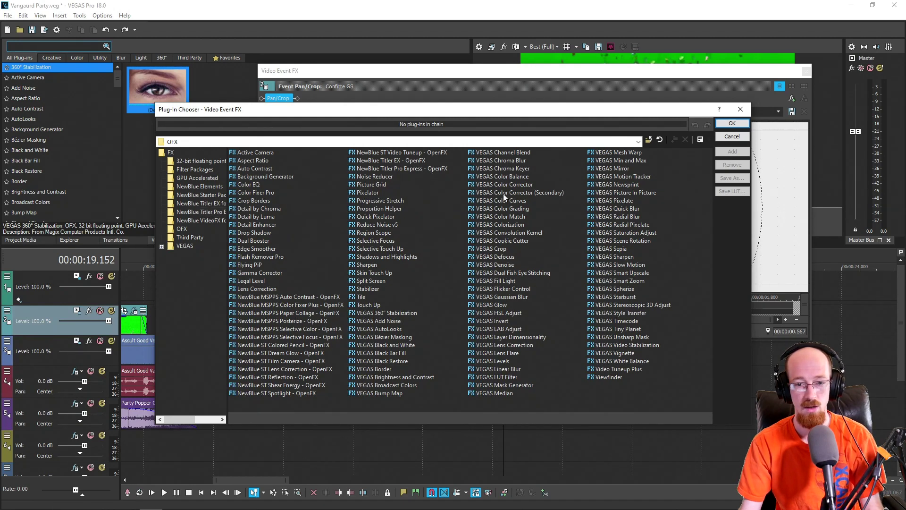
left_click(502, 169)
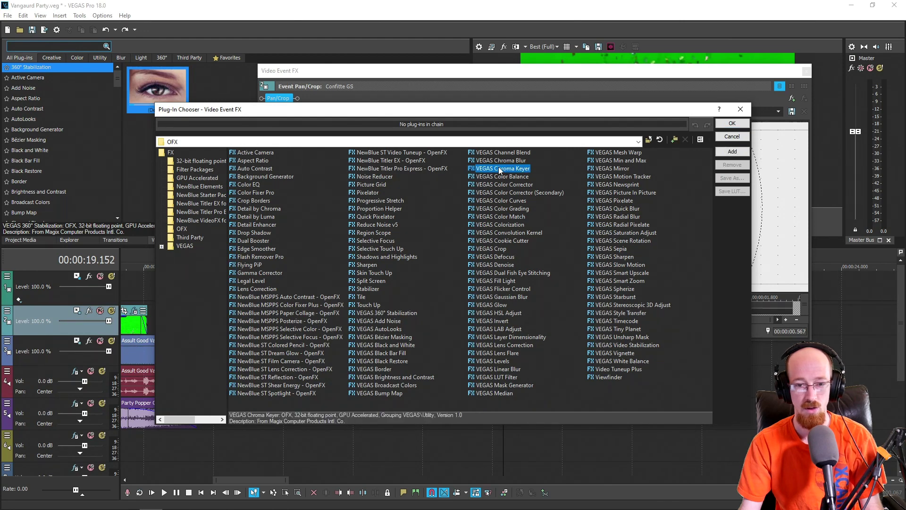
double_click(505, 168)
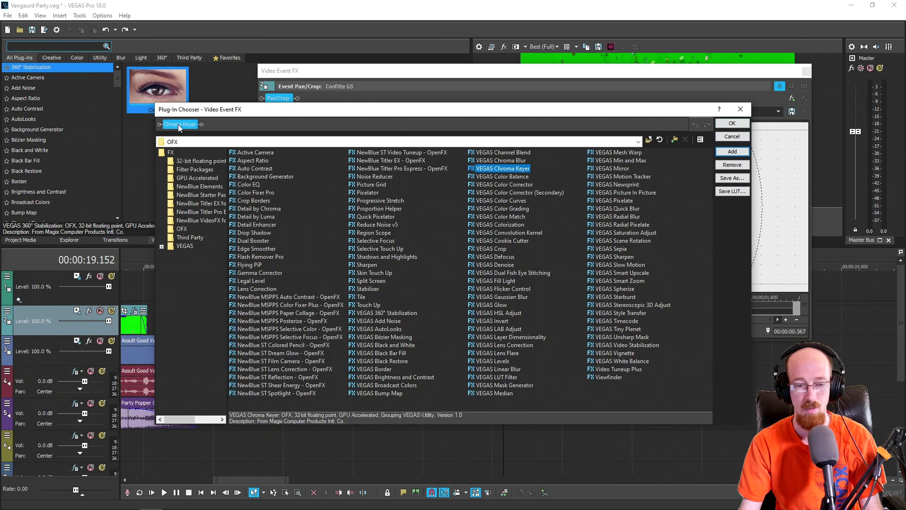
left_click(732, 124)
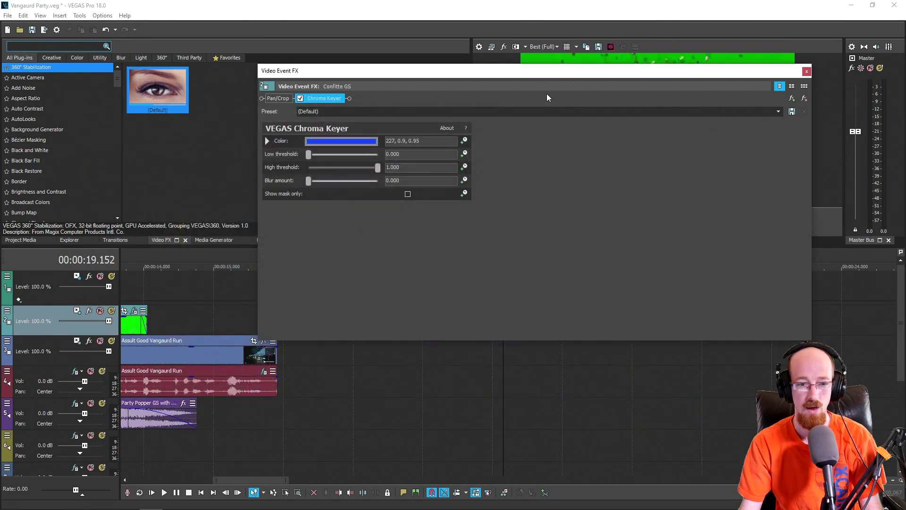
Sample the green screen as the Chroma Keyer colour (120, 1.0, 0.67), then close the effects window.
left_click_drag(399, 74, 304, 213)
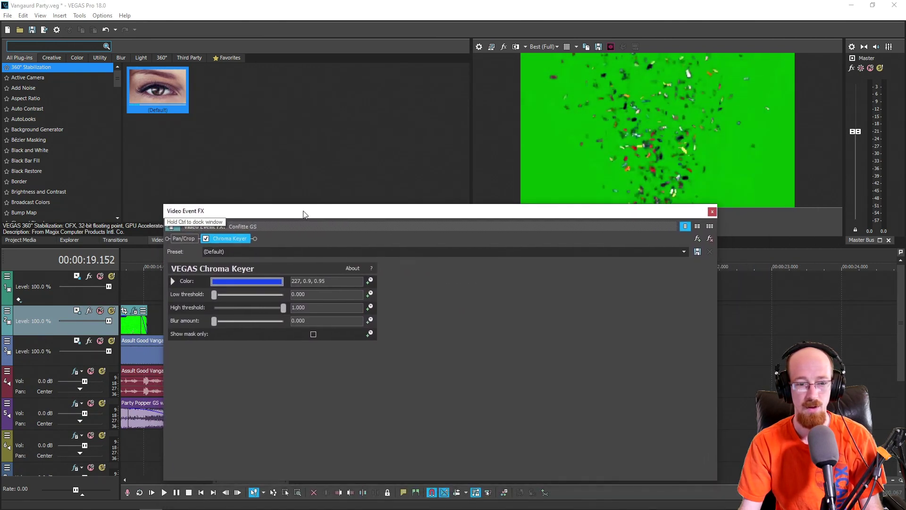
left_click(233, 279)
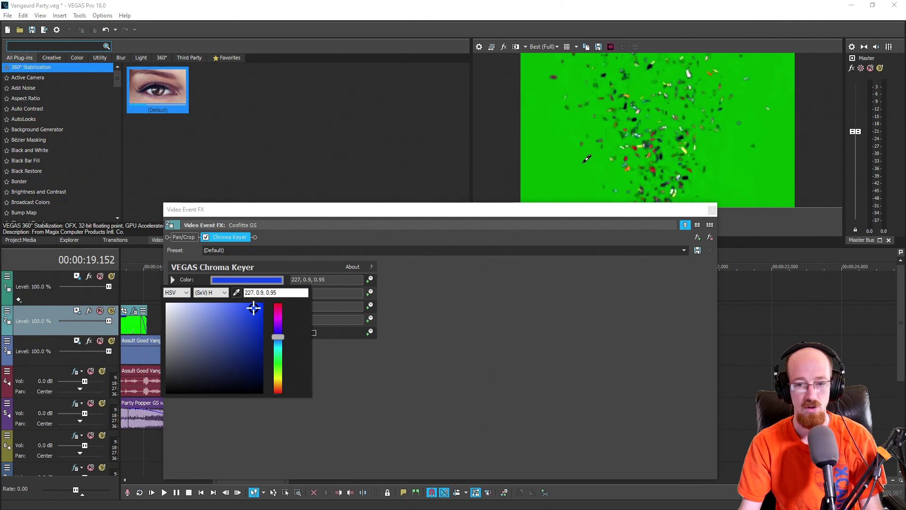
left_click(540, 149)
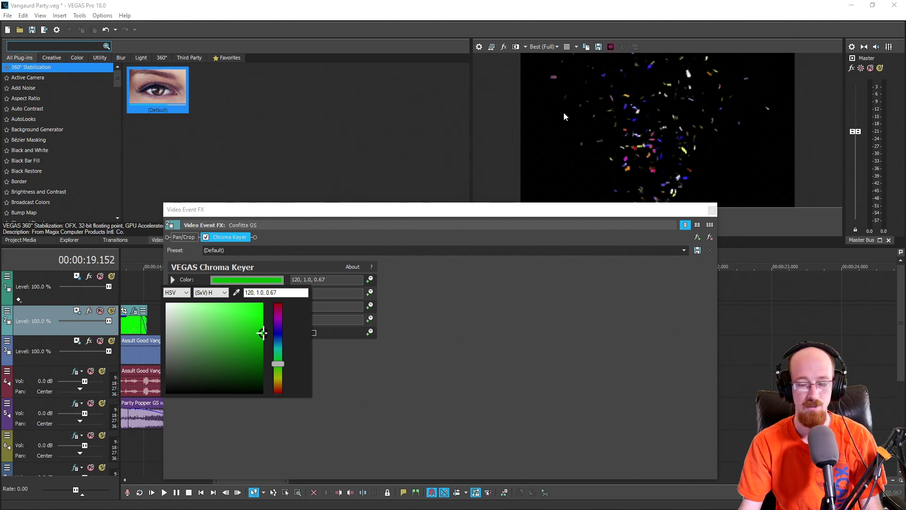
left_click(713, 211)
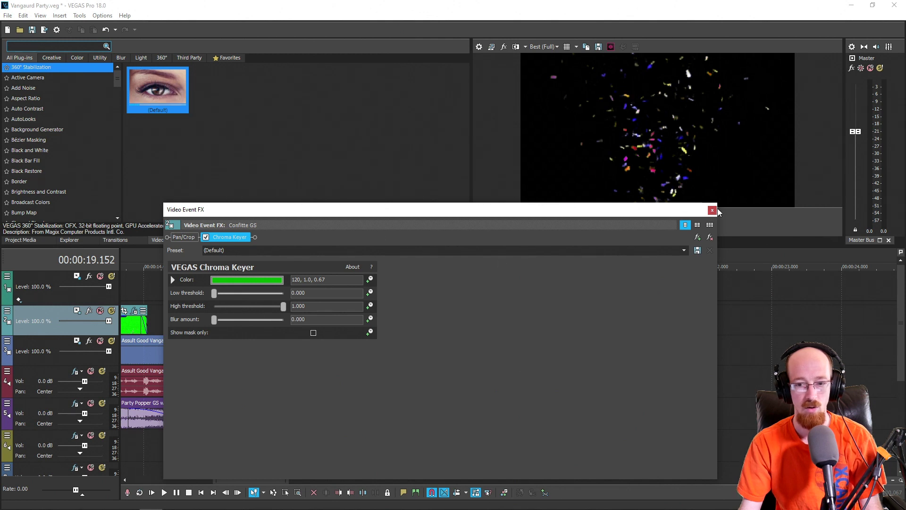
left_click(713, 210)
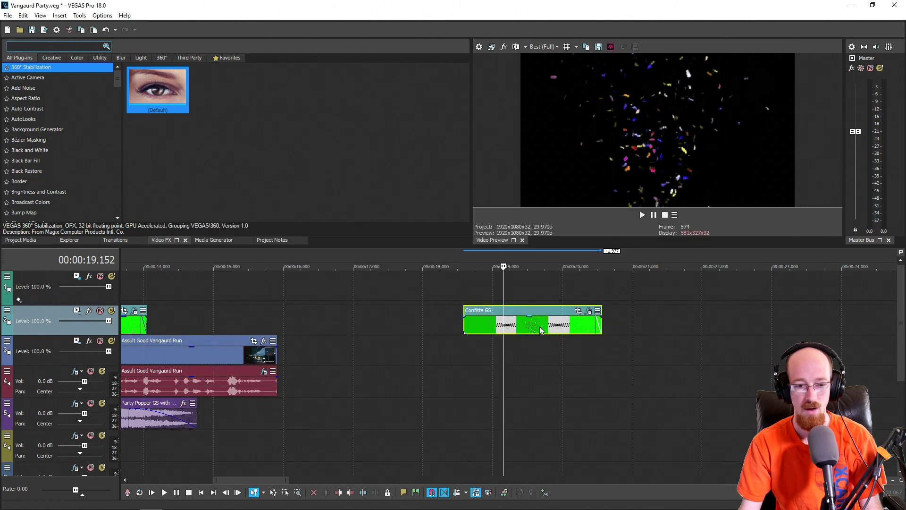
Drag the confetti clip to about 15 seconds, then back to the project start.
left_click_drag(541, 327, 295, 327)
left_click(253, 263)
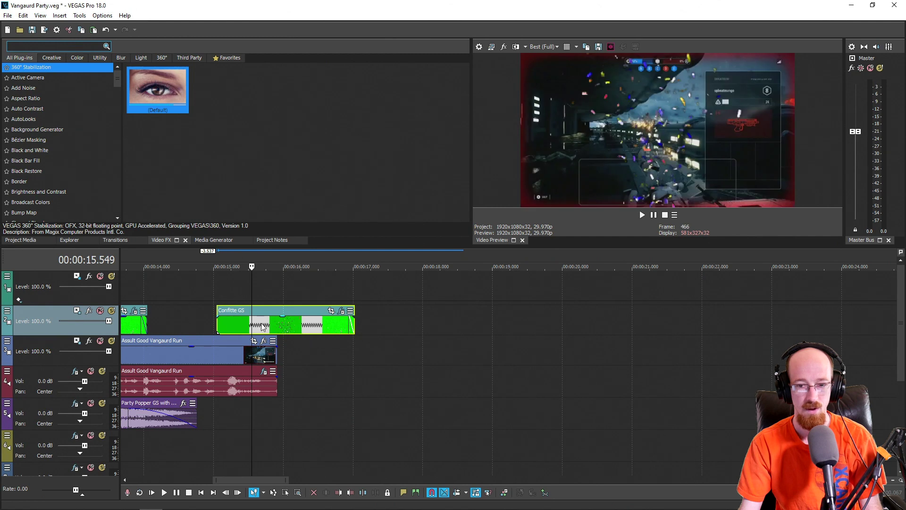
left_click_drag(252, 262, 232, 263)
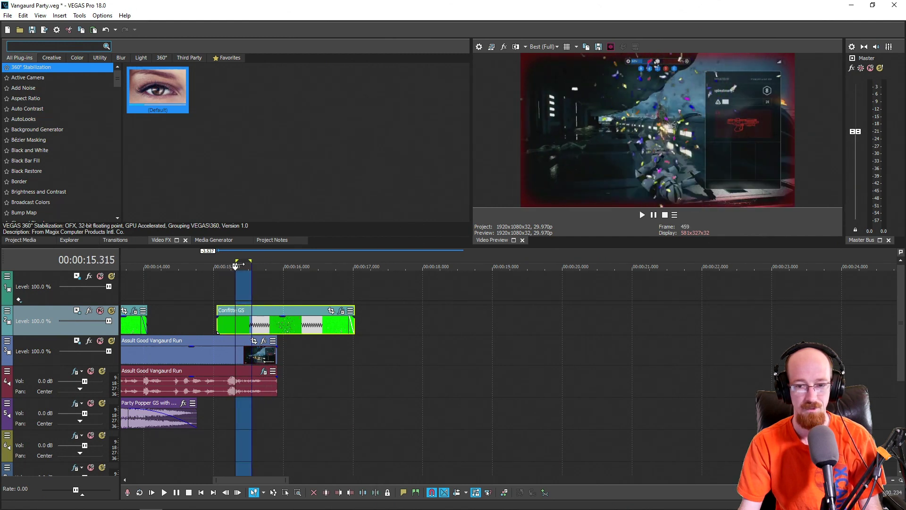
left_click(279, 321)
scroll(280, 321, "down", 4)
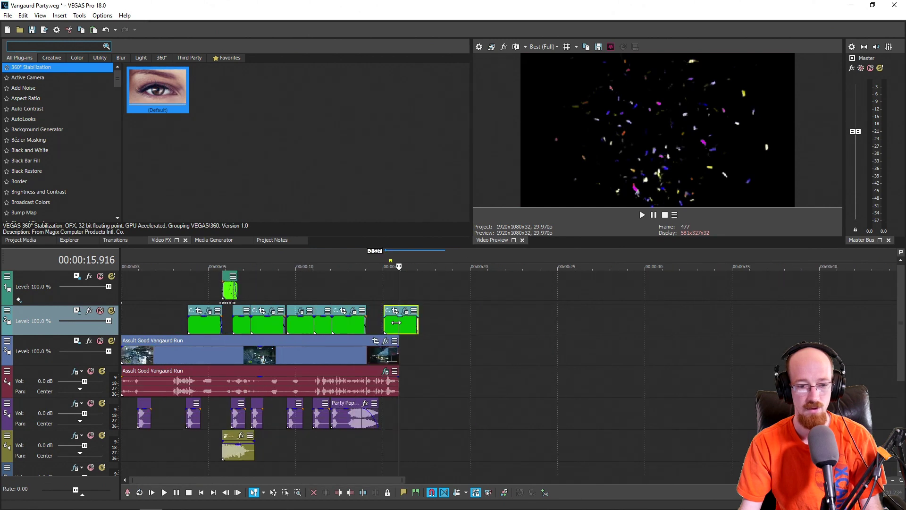
left_click_drag(407, 326, 148, 324)
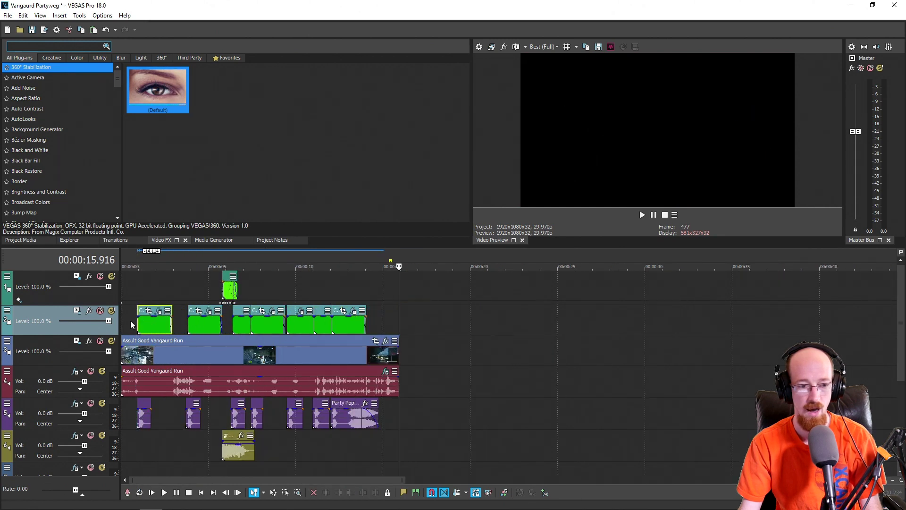
Step the playhead frame by frame to locate the first gun blast near 1.03 seconds.
left_click(133, 325)
scroll(182, 325, "up", 10)
left_click(365, 295)
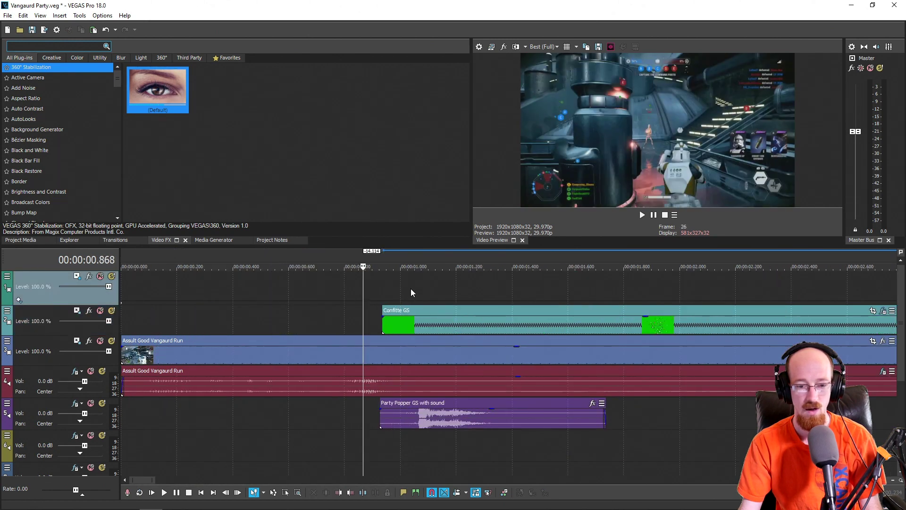
left_click(411, 289)
key("Right")
key("Right")
key("Right")
key("Right")
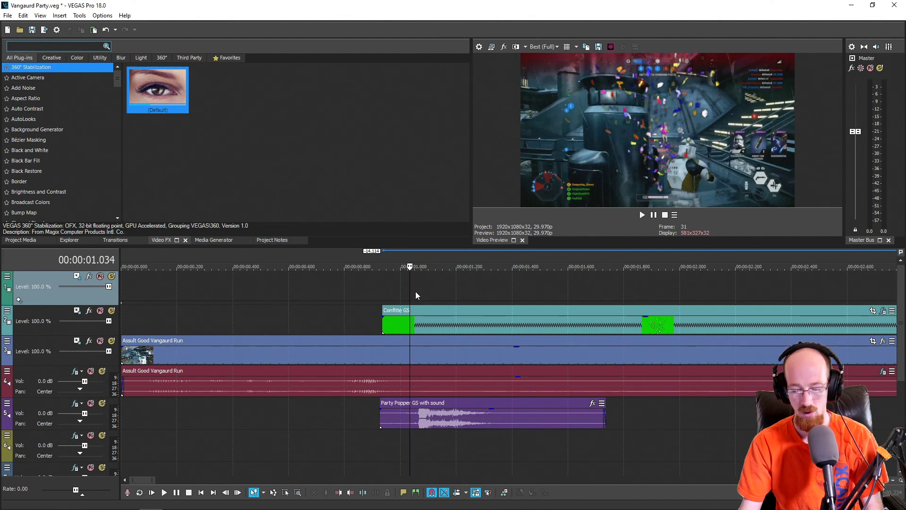
key("Right")
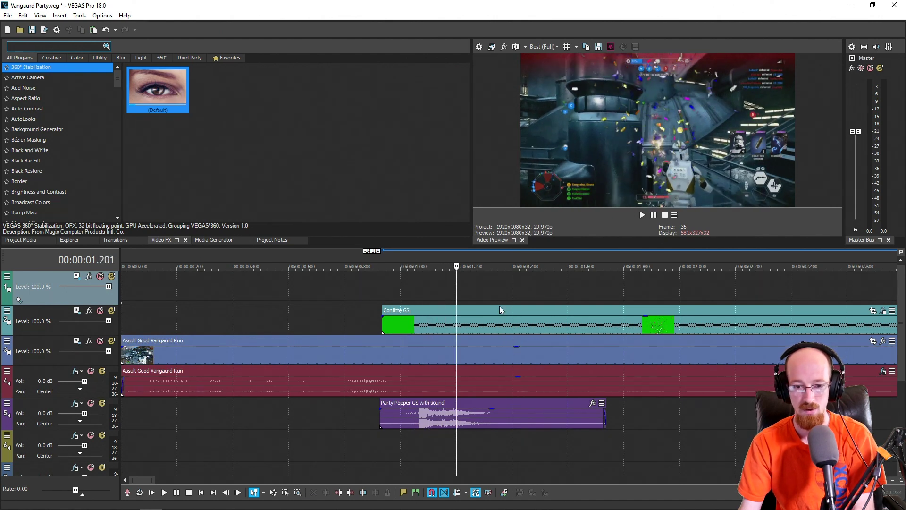
Align the confetti clip's start with the gun blast at 1.068 seconds.
left_click_drag(490, 325, 639, 325)
key("Right")
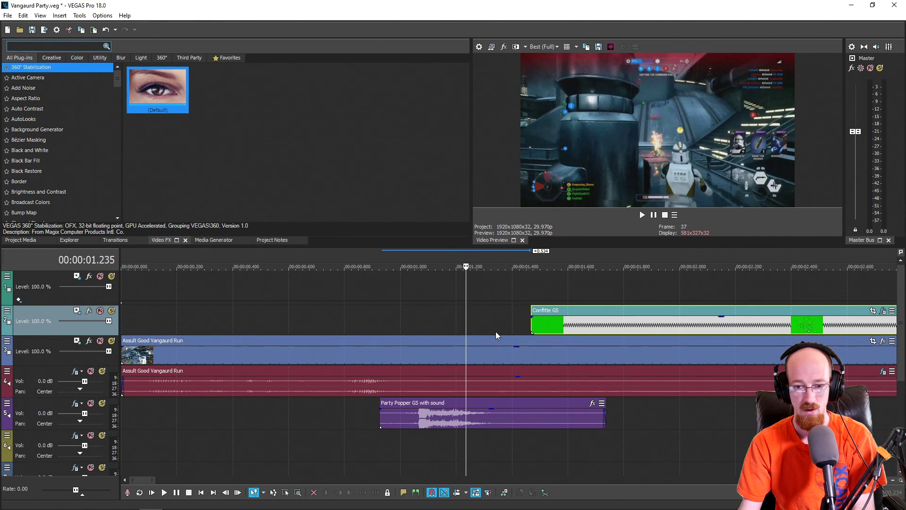
key("Left")
key("Left")
key("Left")
key("Left")
key("Left")
key("Left")
key("Left")
key("Left")
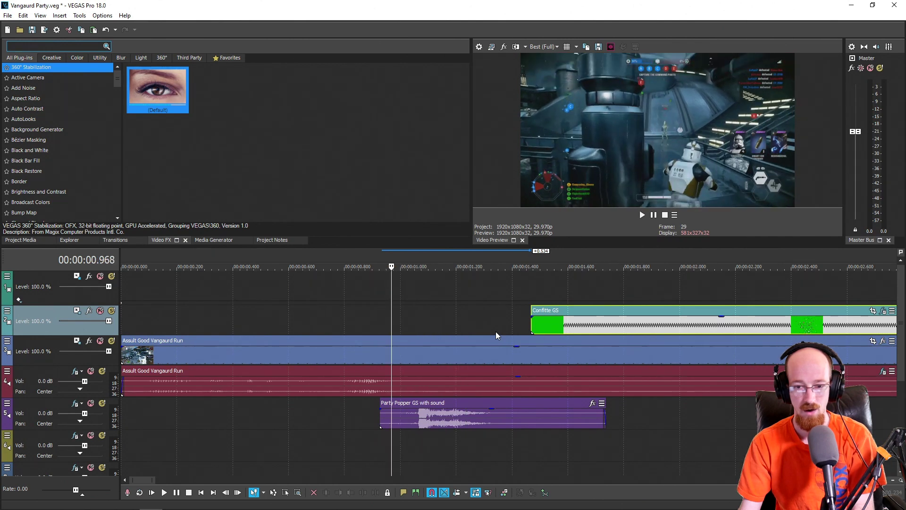
key("Right")
key("Right")
key("Right")
key("Left")
key("Right")
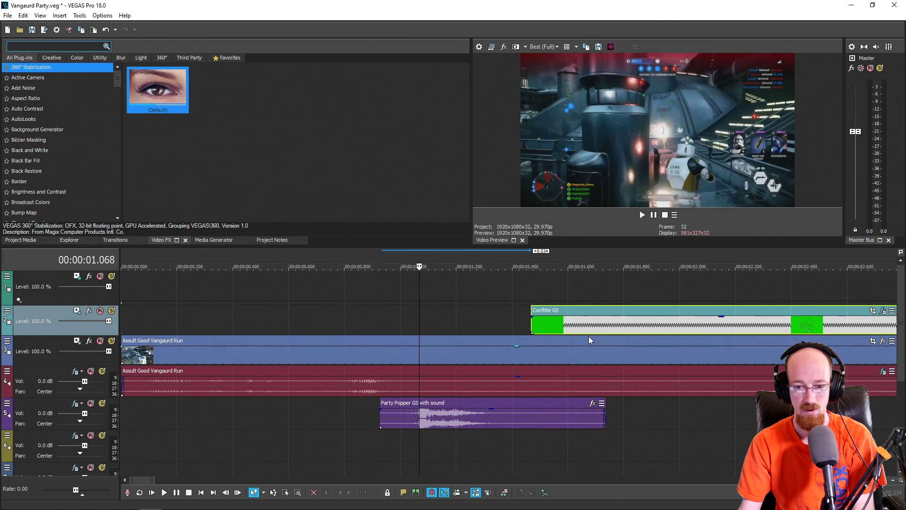
left_click_drag(582, 330, 461, 327)
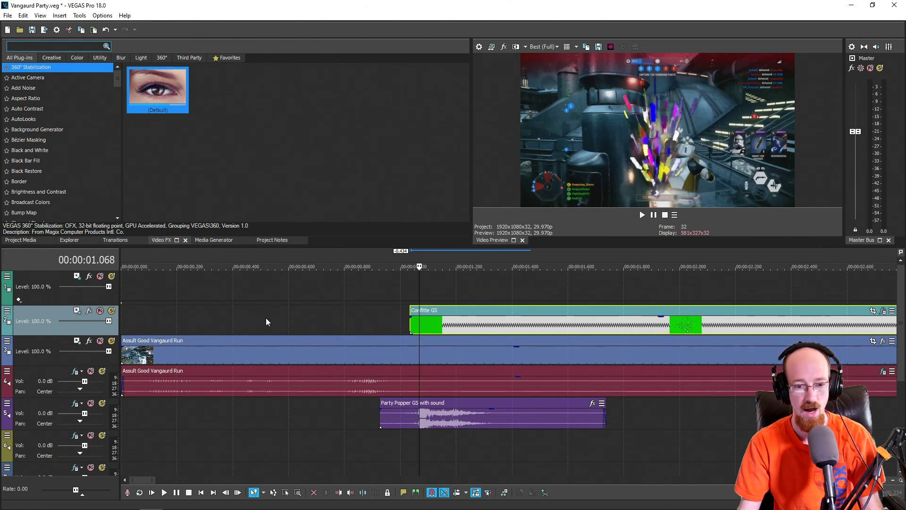
scroll(266, 319, "down", 5)
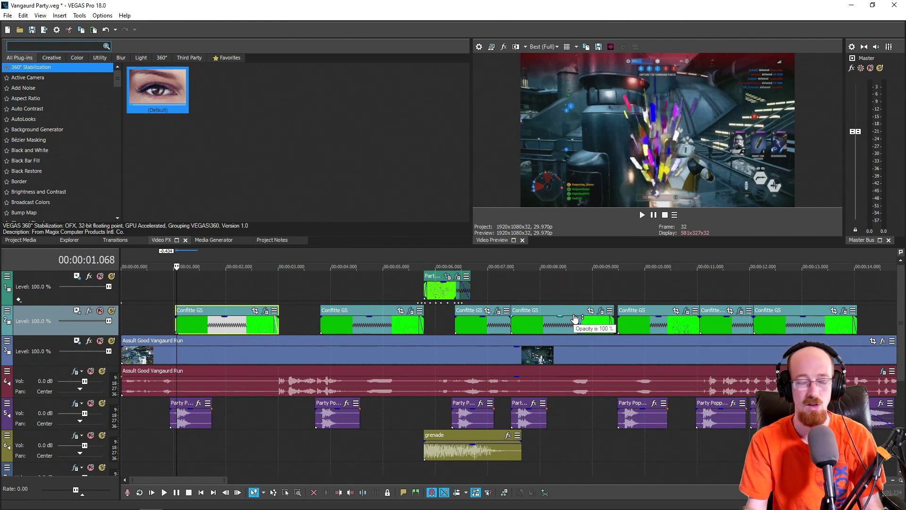
scroll(339, 348, "up", 5)
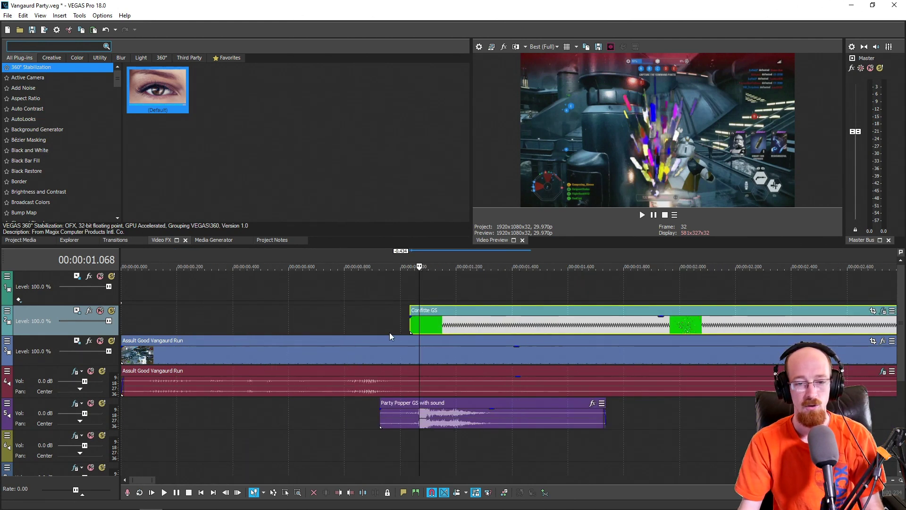
scroll(390, 333, "down", 3)
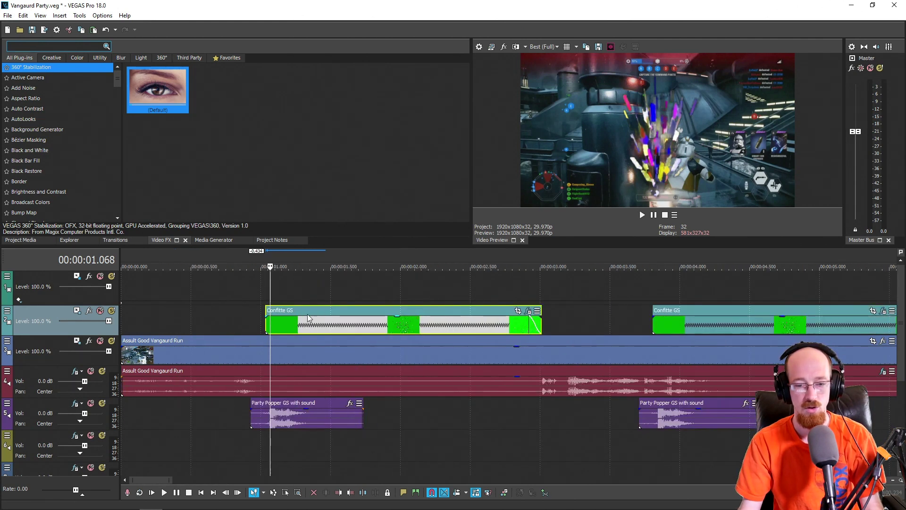
Open Track 2's Track Motion window and enlarge it at the upper left.
left_click(77, 312)
left_click_drag(343, 193, 214, 114)
left_click_drag(268, 189, 486, 282)
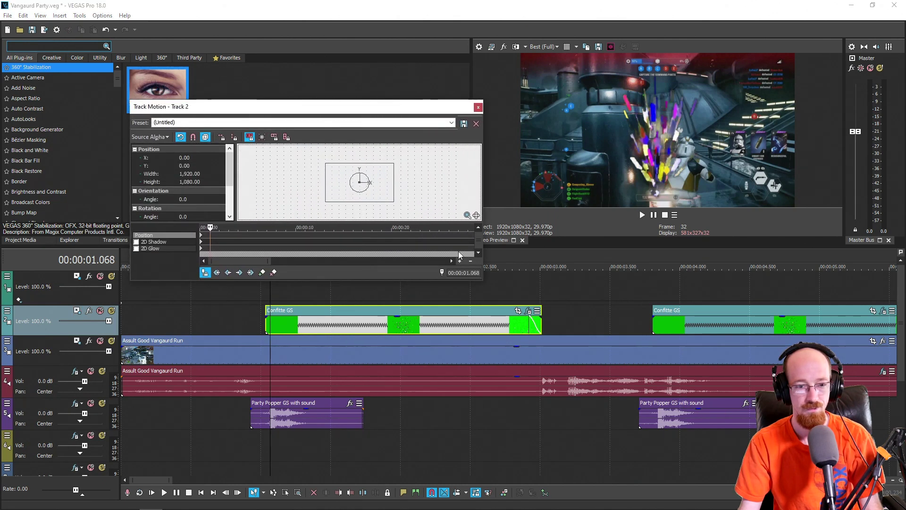
left_click_drag(335, 111, 237, 70)
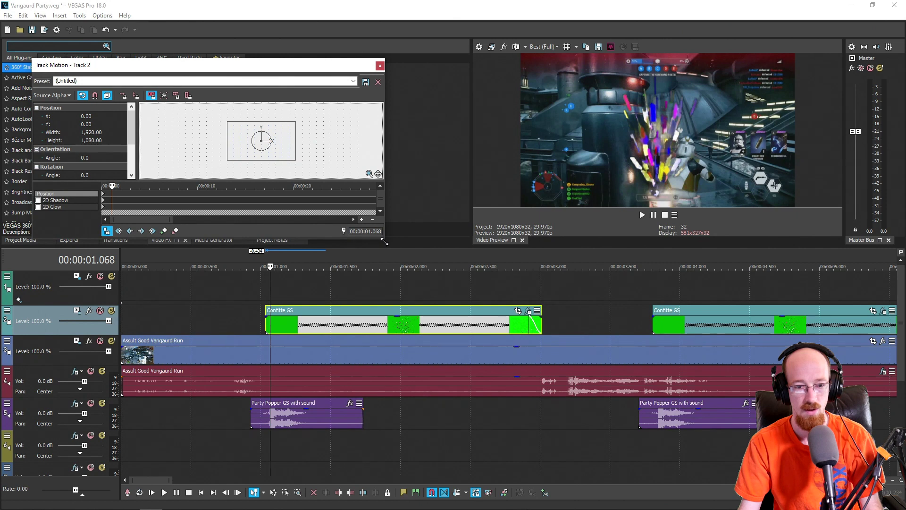
left_click_drag(385, 242, 391, 249)
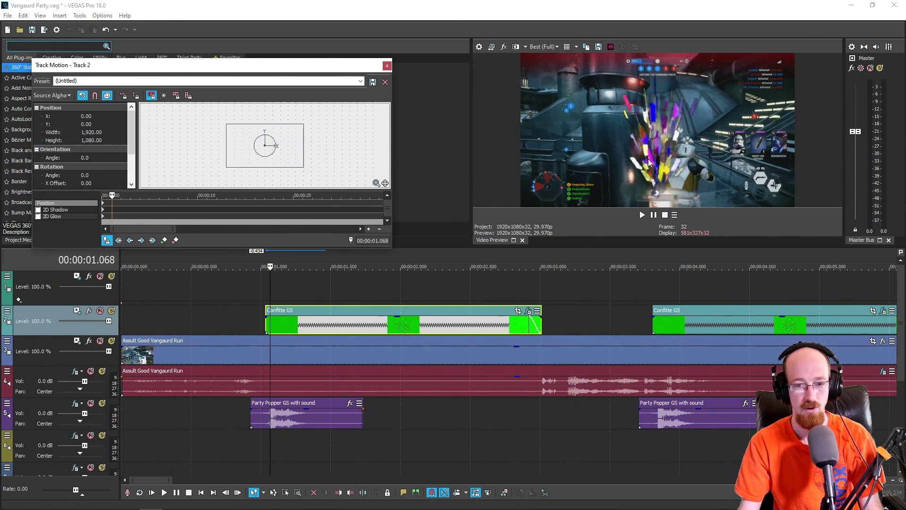
Reposition the confetti frame, tilt it −29.4° and resize it to about 891×501, then preview.
left_click_drag(274, 151, 294, 146)
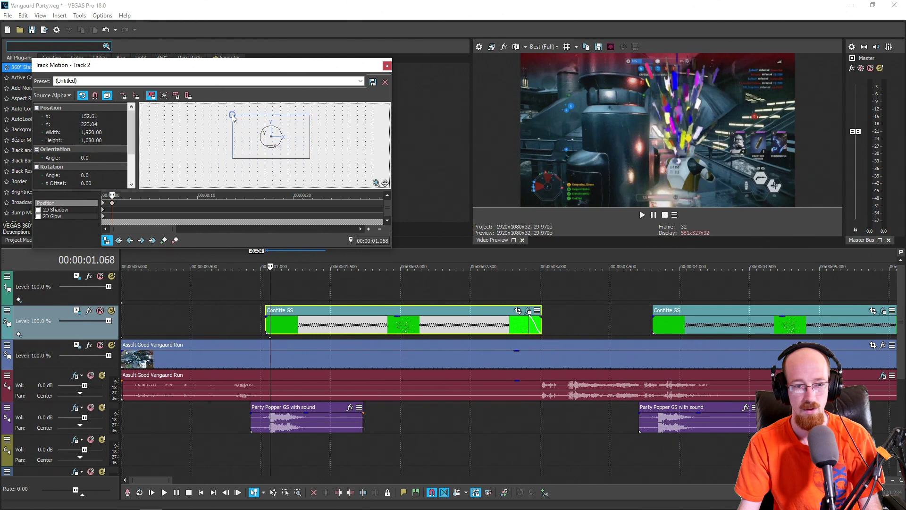
left_click_drag(232, 115, 285, 140)
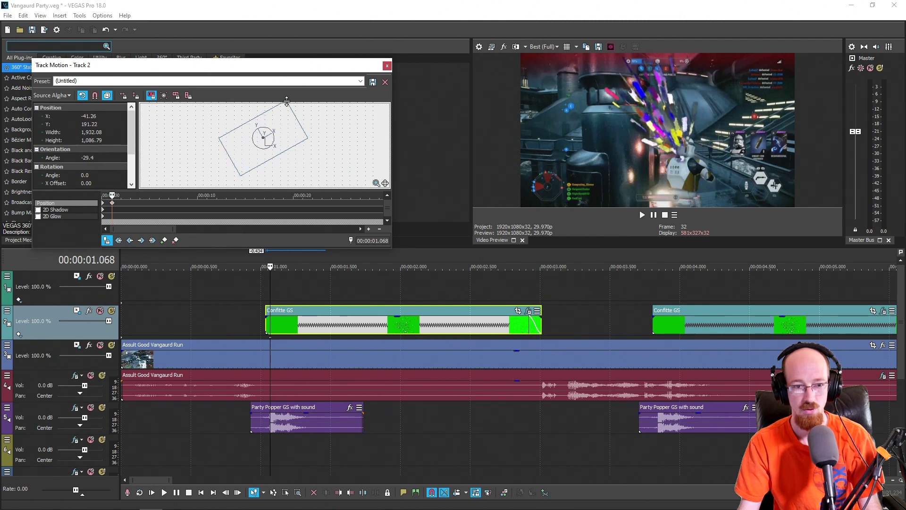
left_click_drag(218, 141, 266, 150)
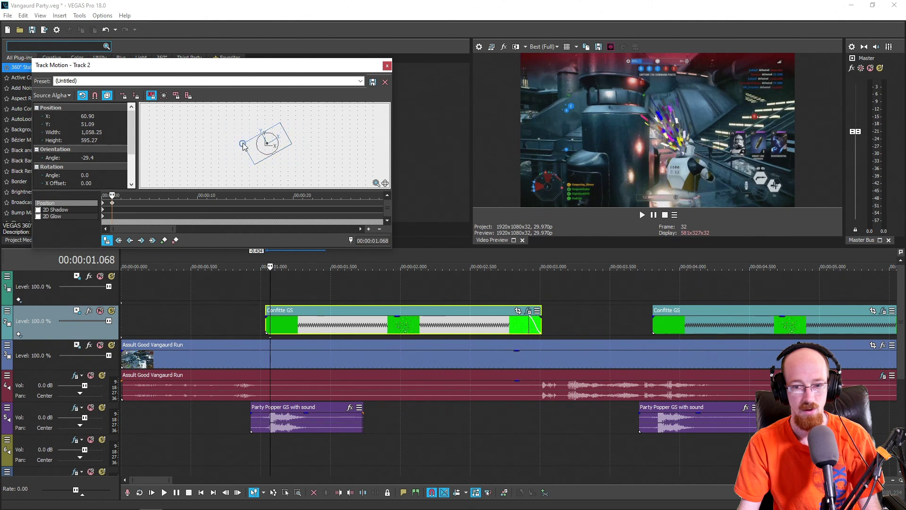
left_click_drag(243, 146, 266, 153)
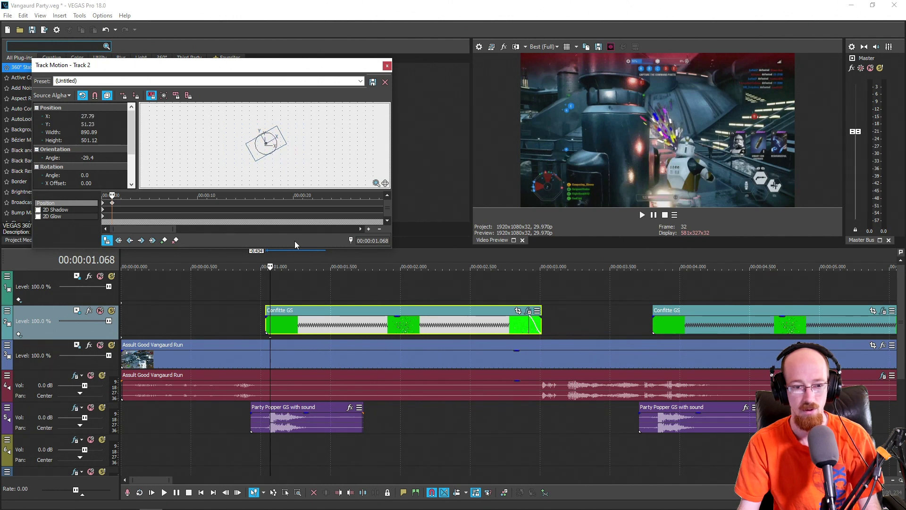
mouse_move(267, 259)
left_mouse_down()
mouse_move(317, 256)
mouse_move(272, 261)
left_mouse_up()
key("space")
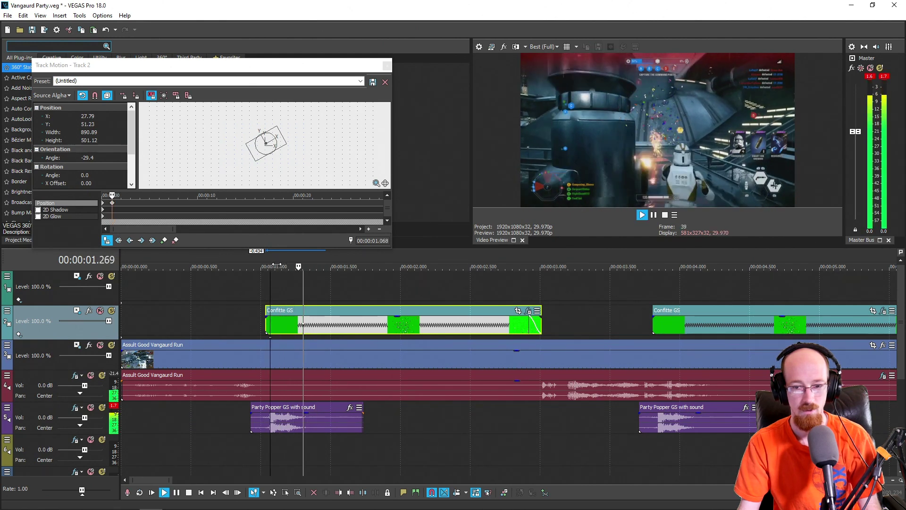
key("space")
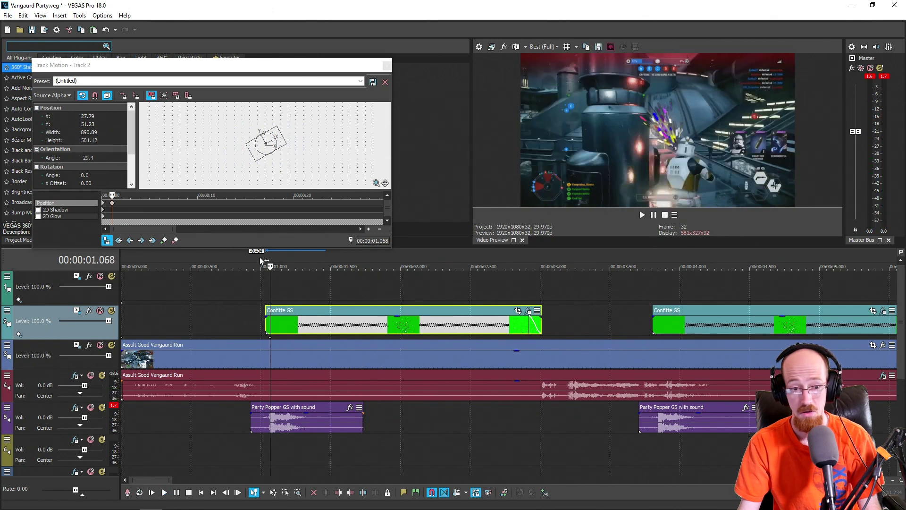
left_click(260, 257)
key("space")
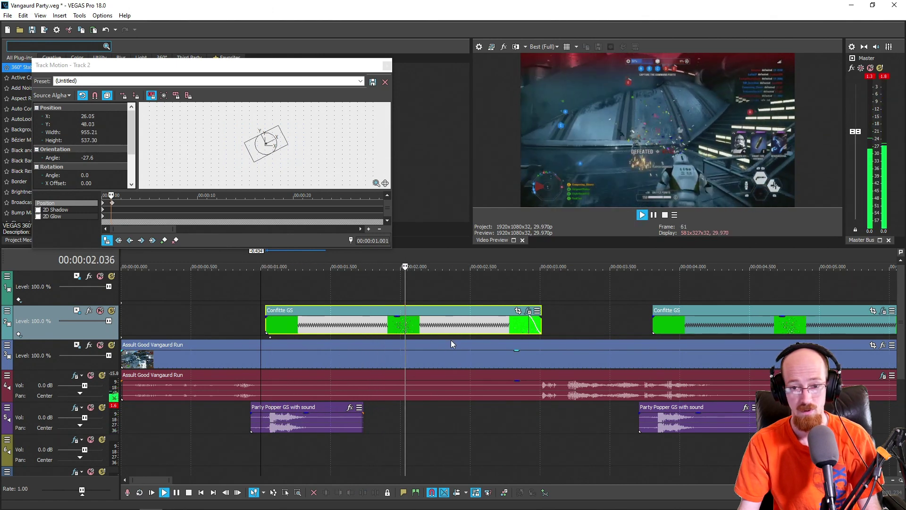
key("space")
left_click(275, 258)
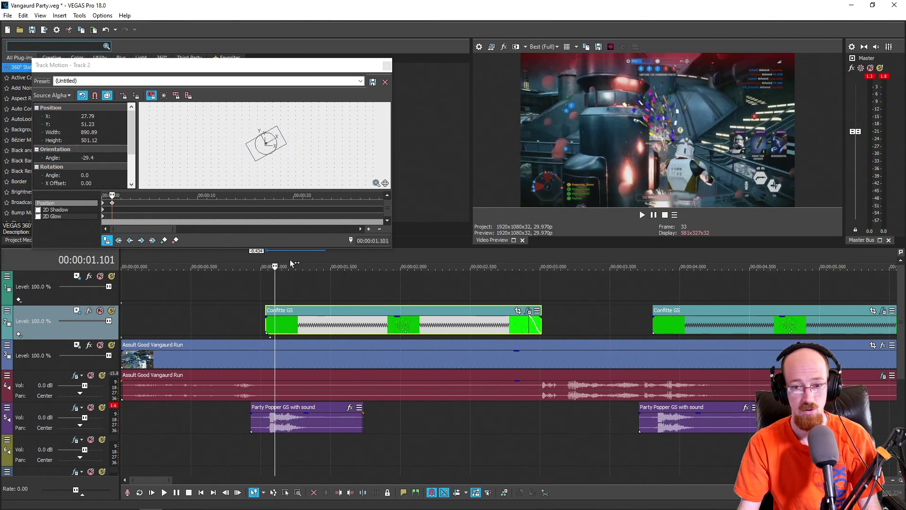
left_click_drag(290, 261, 336, 266)
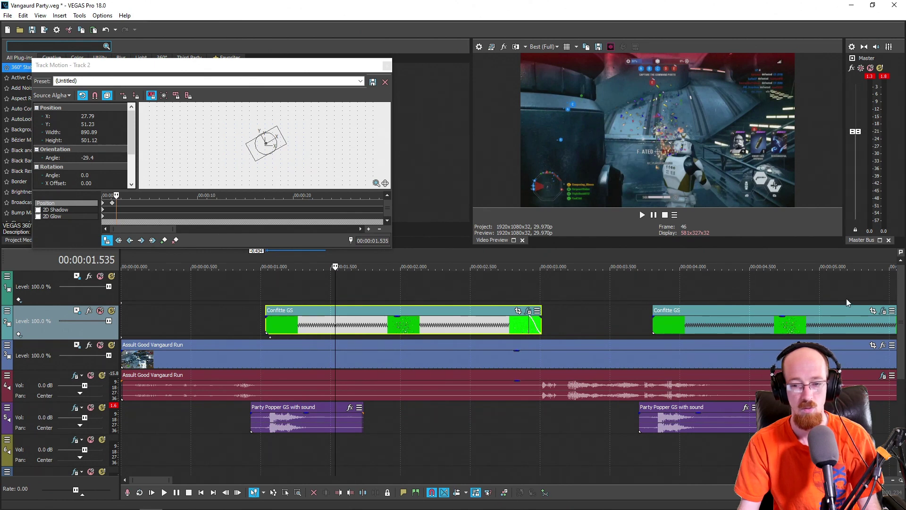
scroll(846, 299, "down", 5)
mouse_move(321, 257)
left_mouse_down()
mouse_move(362, 259)
mouse_move(323, 263)
left_mouse_up()
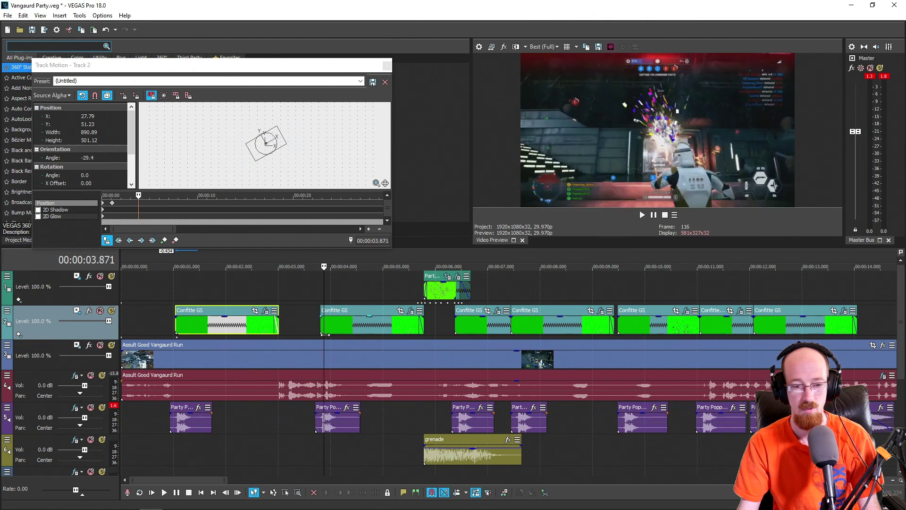
key("space")
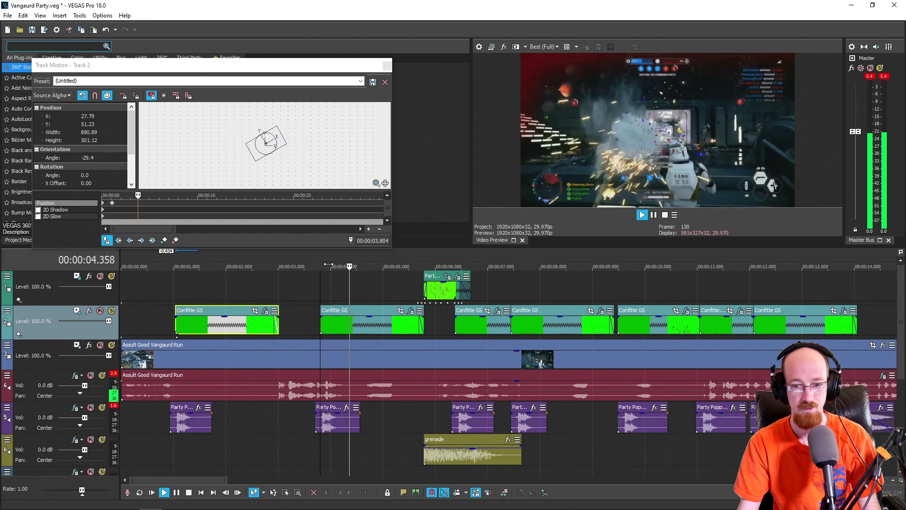
key("space")
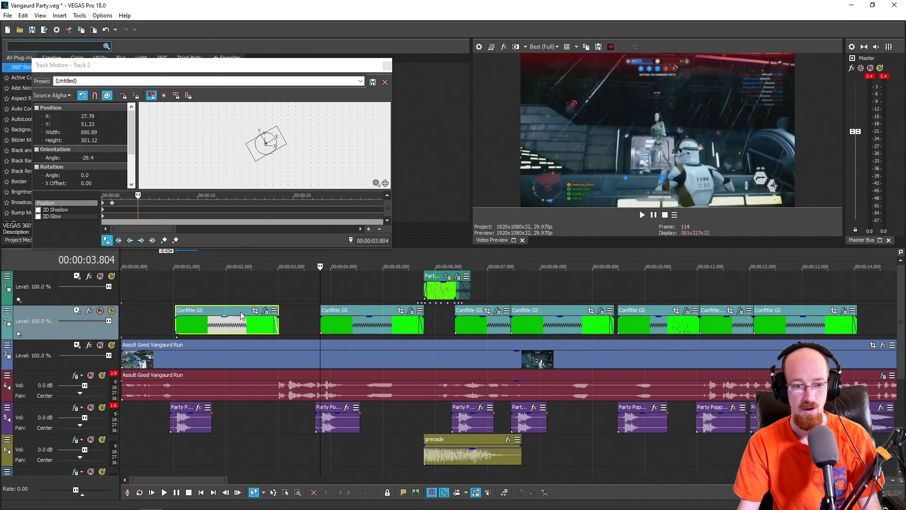
Enlarge the confetti to about 1052×592 at −37.3° and play back the first blast.
left_click(177, 340)
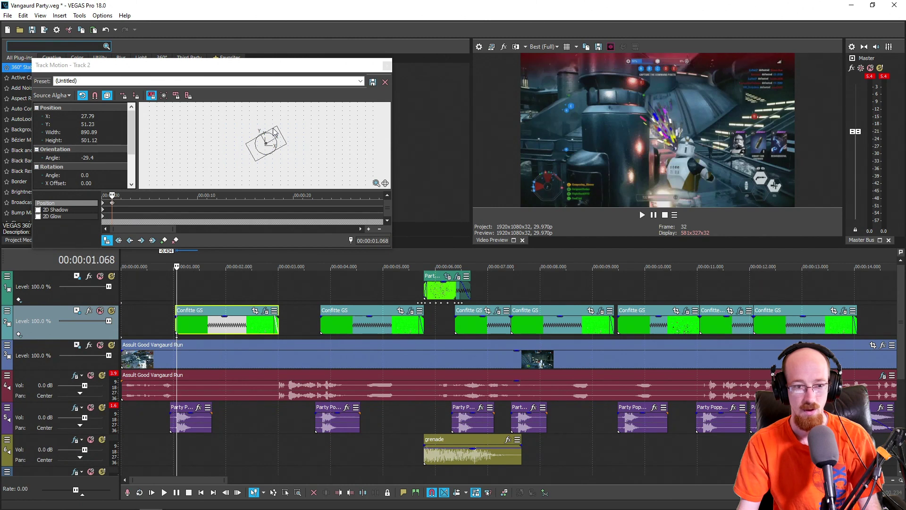
left_click_drag(278, 129, 266, 150)
left_click(193, 330)
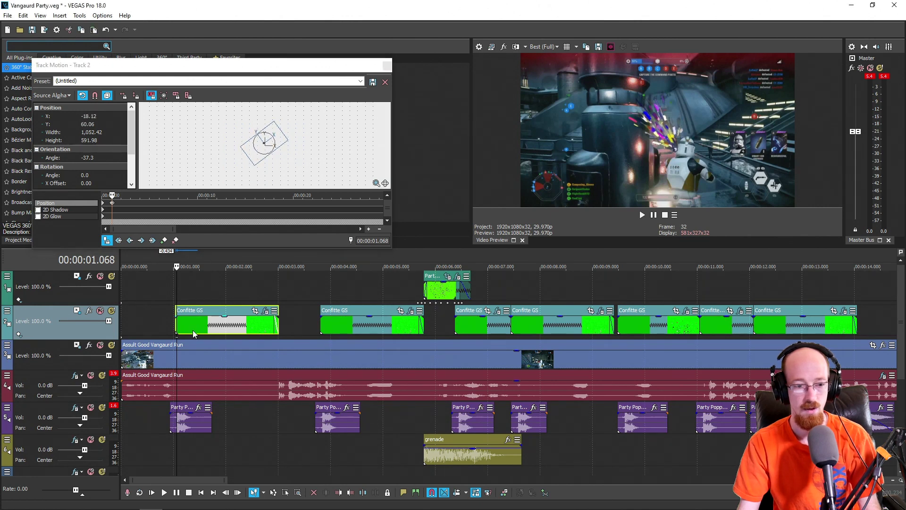
scroll(243, 334, "up", 3)
key("space")
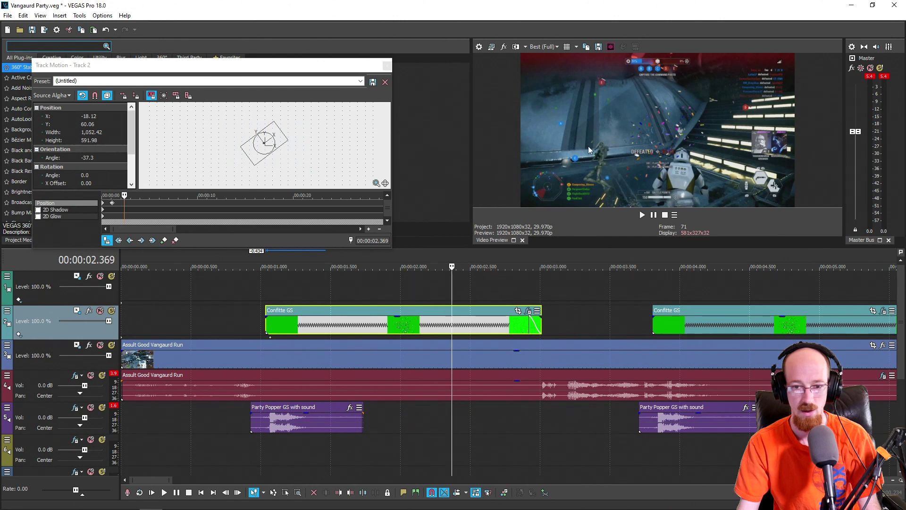
Drag the confetti clip's Chroma Keyer Low threshold to 0.265 and close the effects window.
left_click(528, 310)
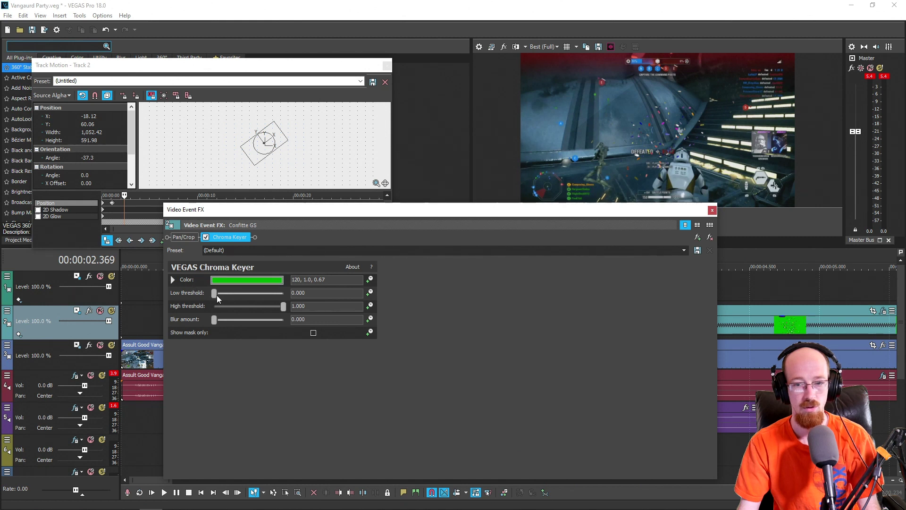
left_click_drag(217, 295, 228, 293)
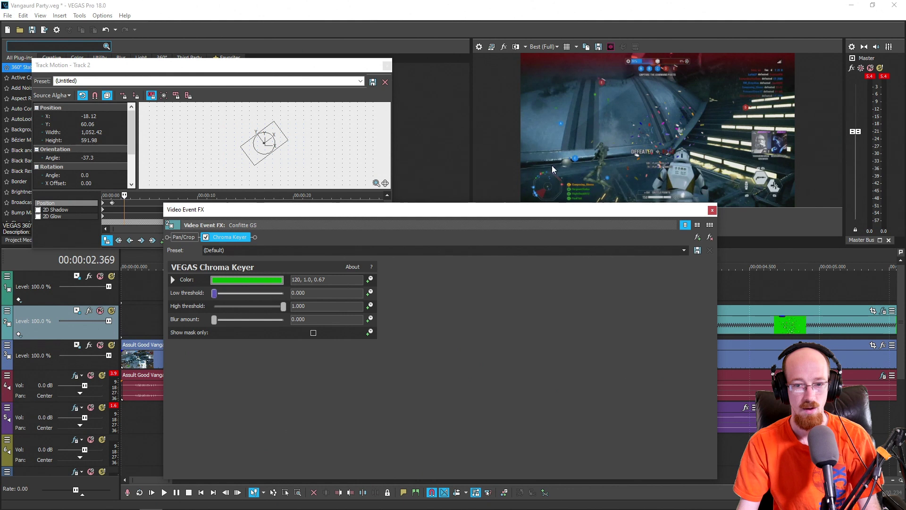
left_click_drag(214, 295, 229, 297)
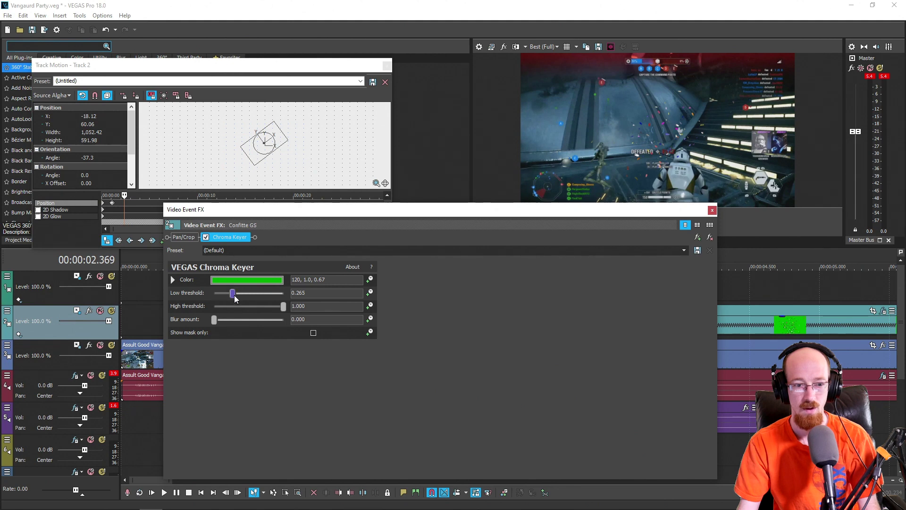
left_click(712, 210)
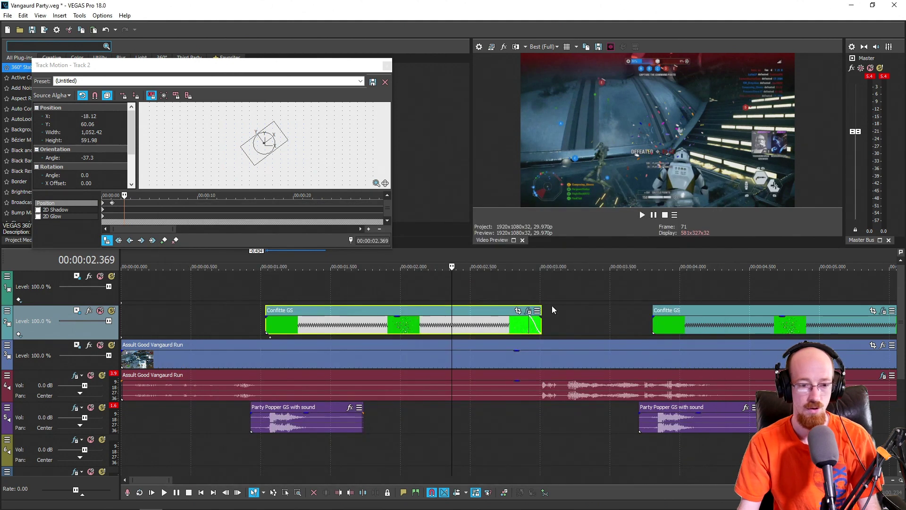
left_click(267, 254)
key("space")
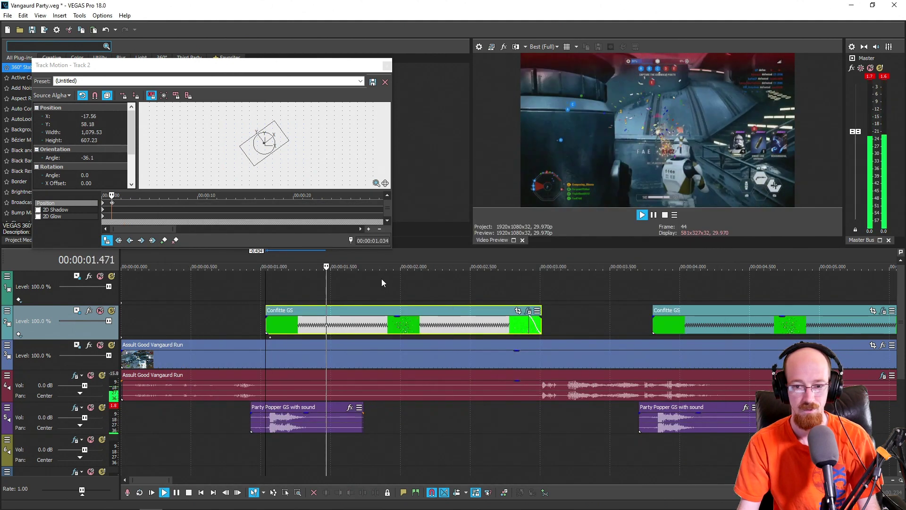
key("space")
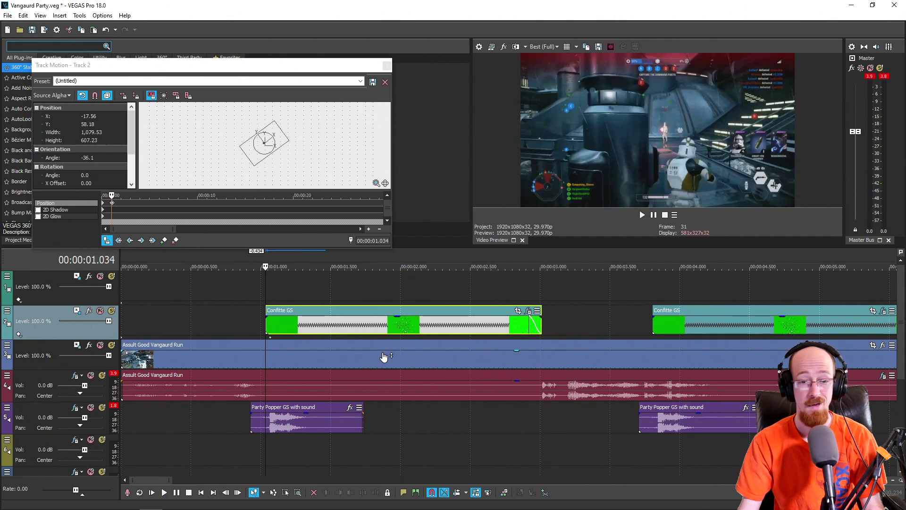
scroll(344, 313, "down", 6)
left_click(171, 324)
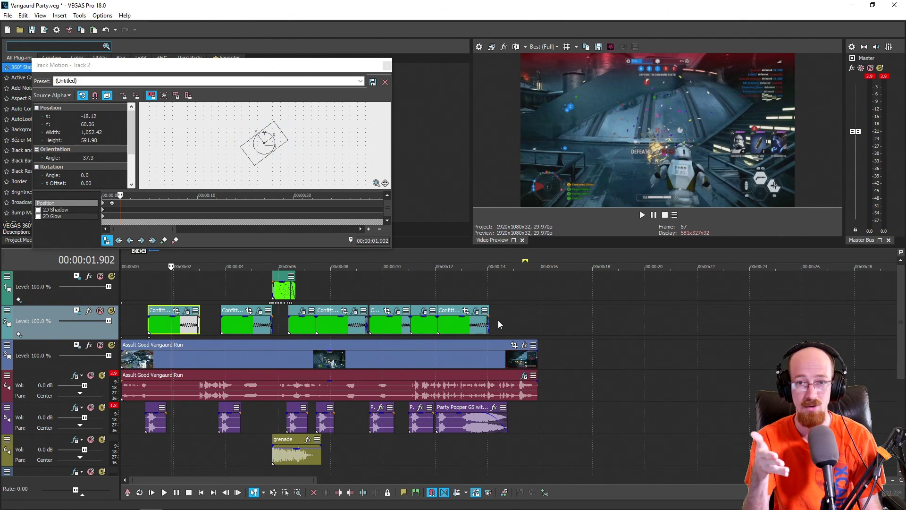
left_click(184, 333)
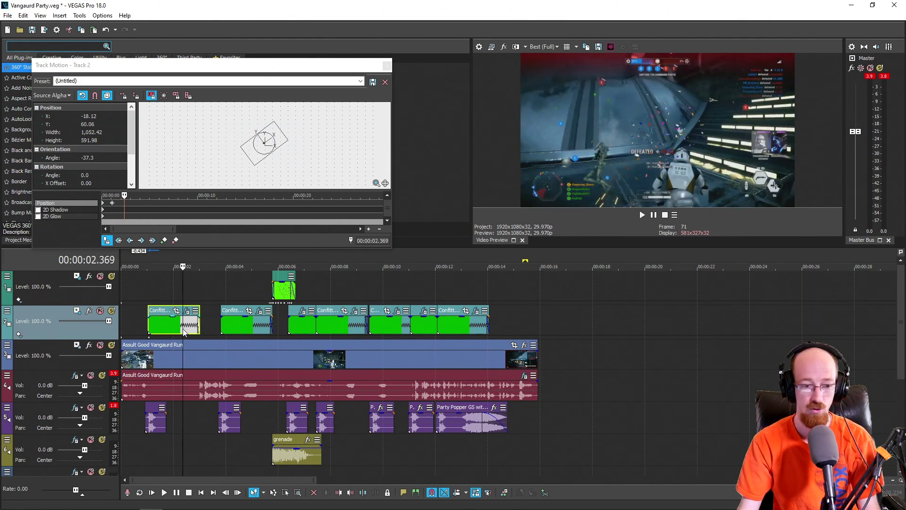
scroll(186, 333, "up", 5)
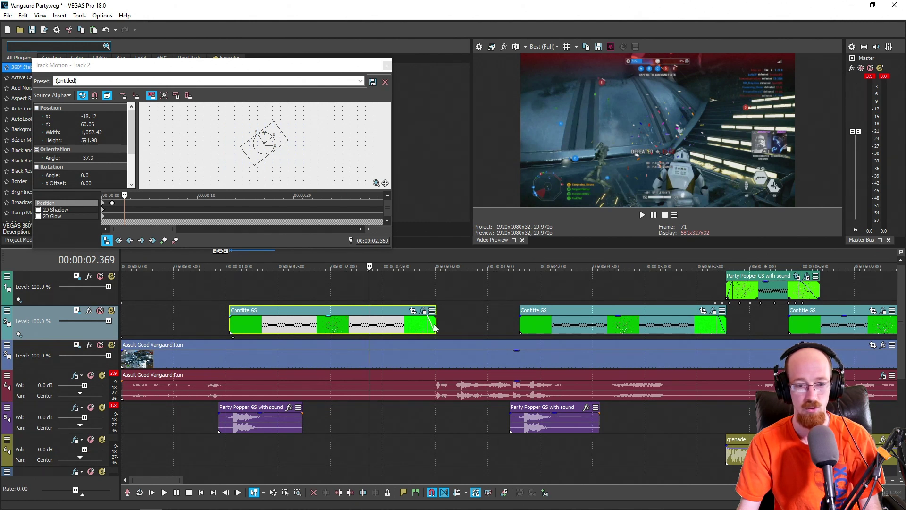
Ctrl-drag the first confetti clip's right edge so it runs just past 3 seconds.
left_click(434, 322)
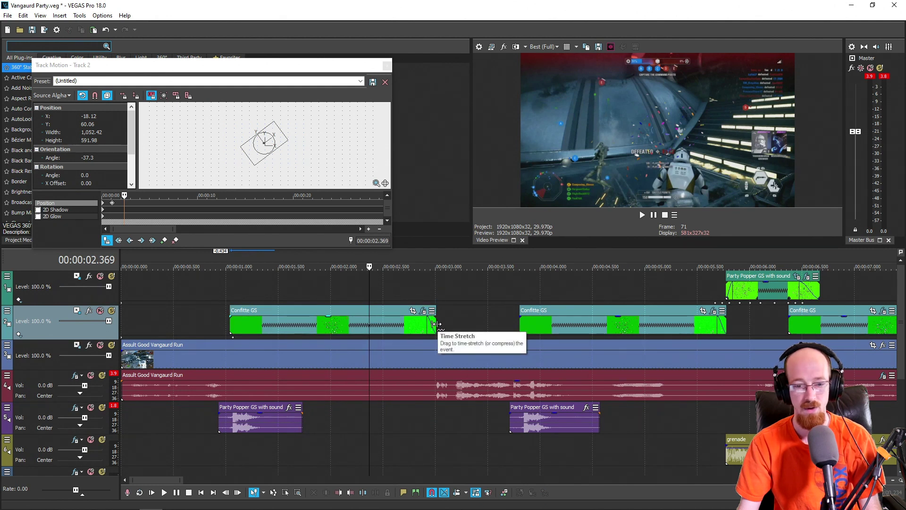
mouse_move(434, 324)
left_mouse_down()
mouse_move(524, 324)
mouse_move(420, 323)
mouse_move(526, 323)
mouse_move(430, 323)
mouse_move(436, 328)
left_mouse_up()
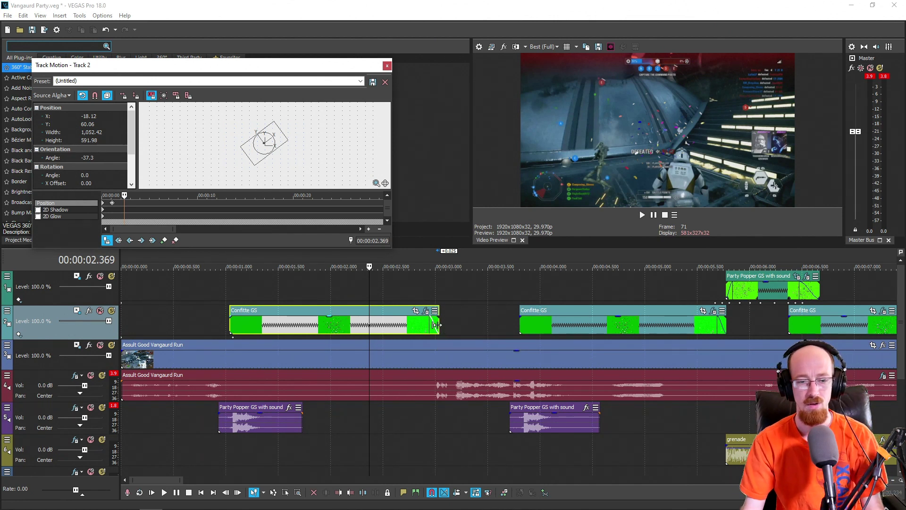
mouse_move(435, 325)
left_mouse_down()
mouse_move(469, 325)
mouse_move(442, 325)
left_mouse_up()
left_click(285, 286)
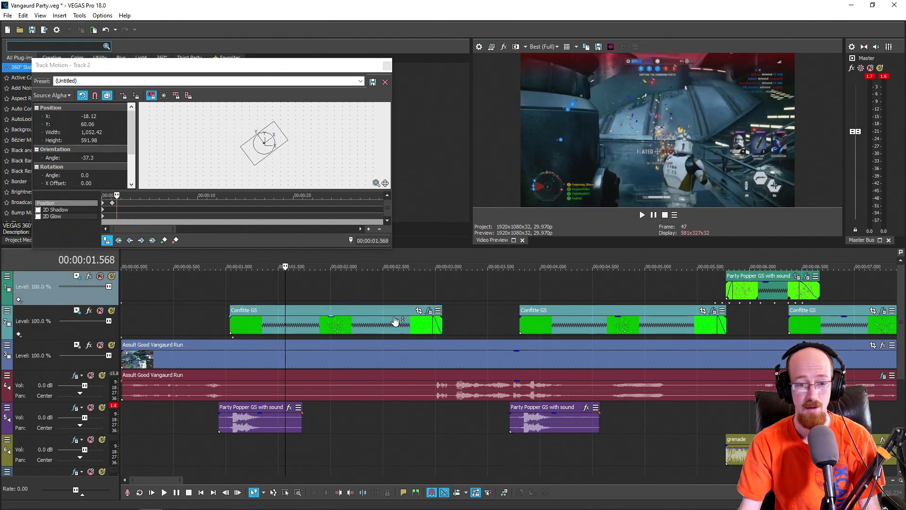
scroll(481, 327, "down", 5)
left_click(450, 293)
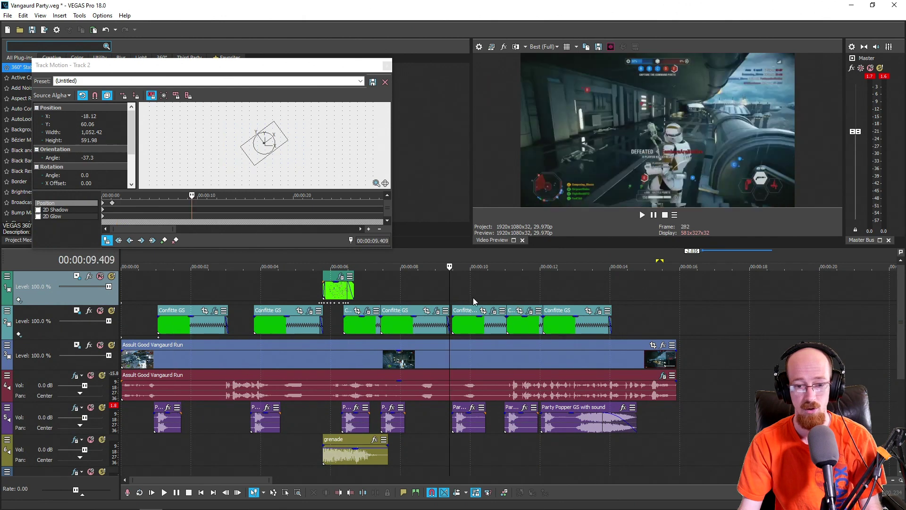
scroll(500, 291, "up", 5)
left_click(523, 291)
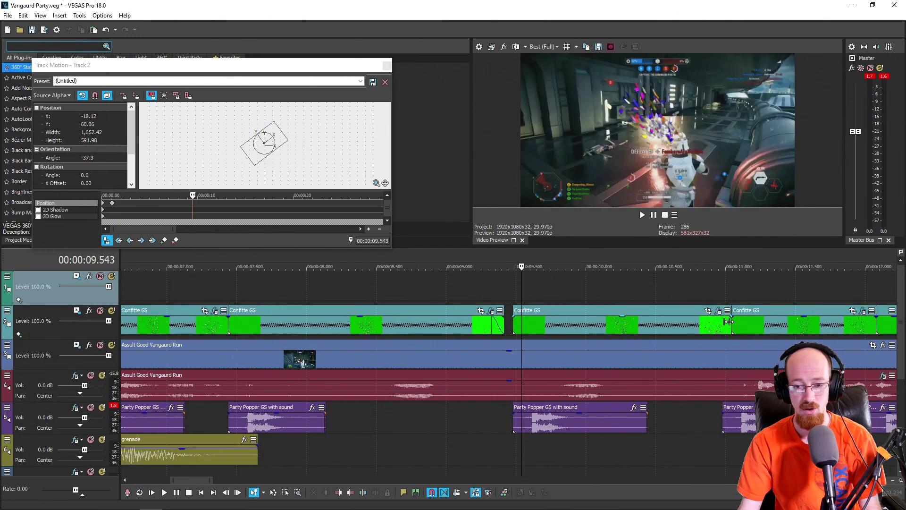
left_click(768, 322)
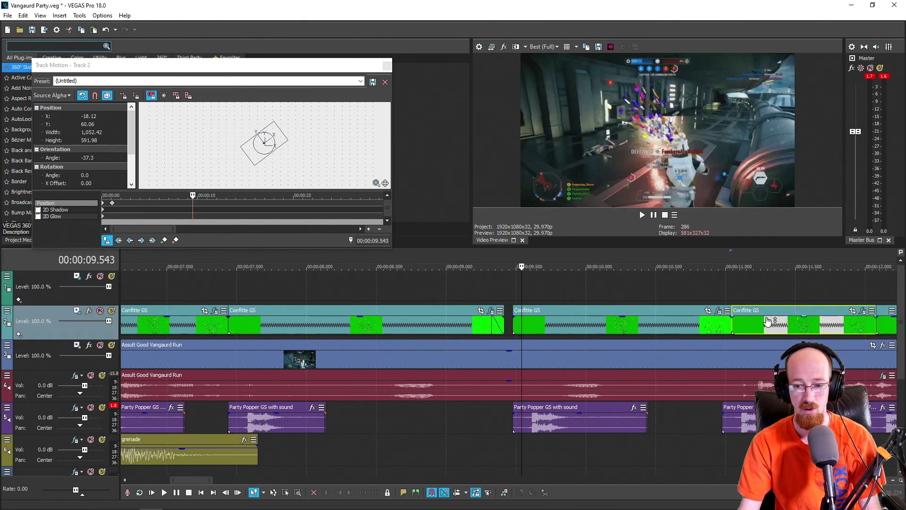
left_click_drag(724, 256, 588, 263)
scroll(431, 329, "down", 3)
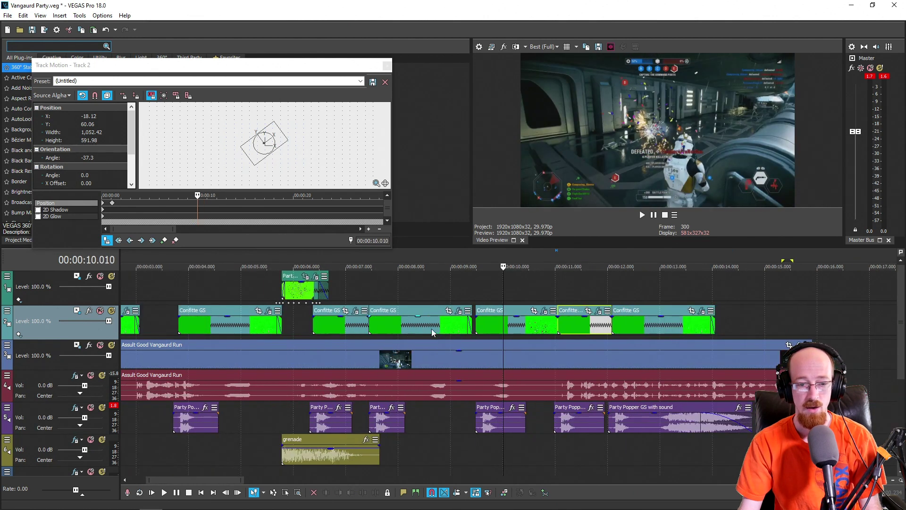
left_click(286, 257)
left_click(300, 291)
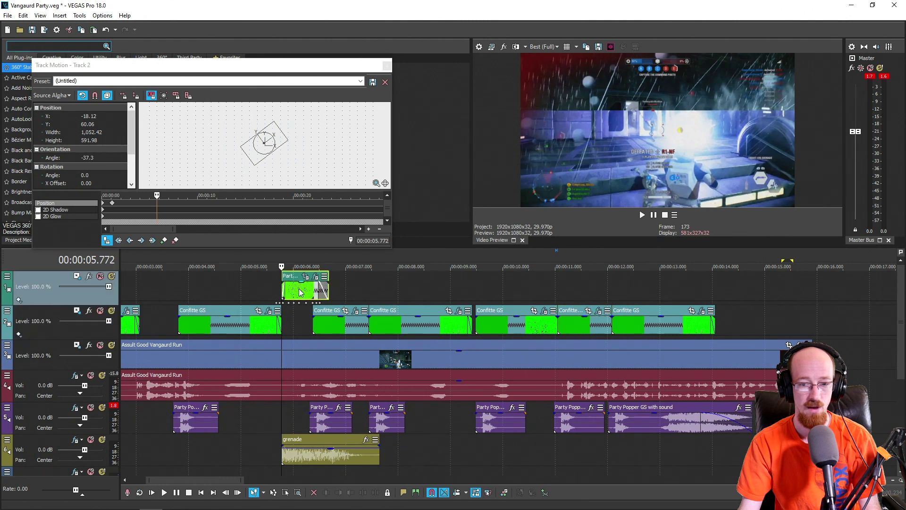
scroll(470, 274, "up", 3)
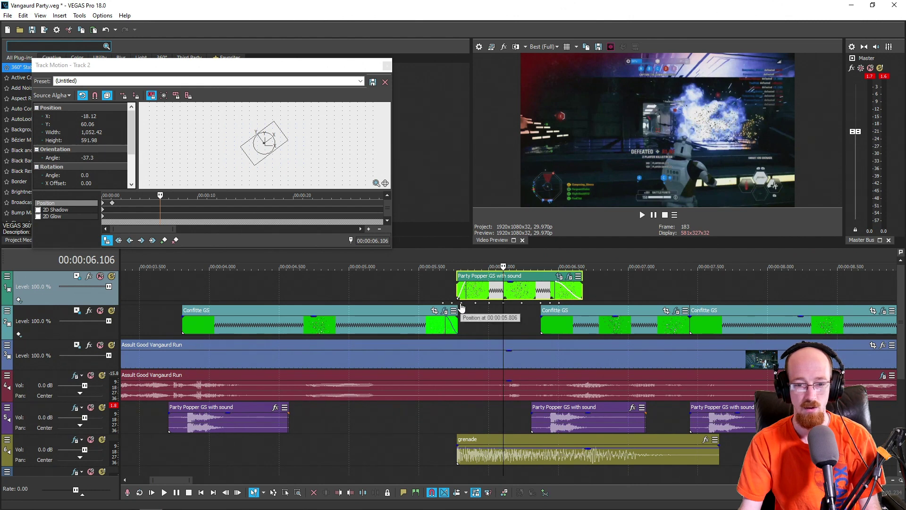
left_click(513, 296)
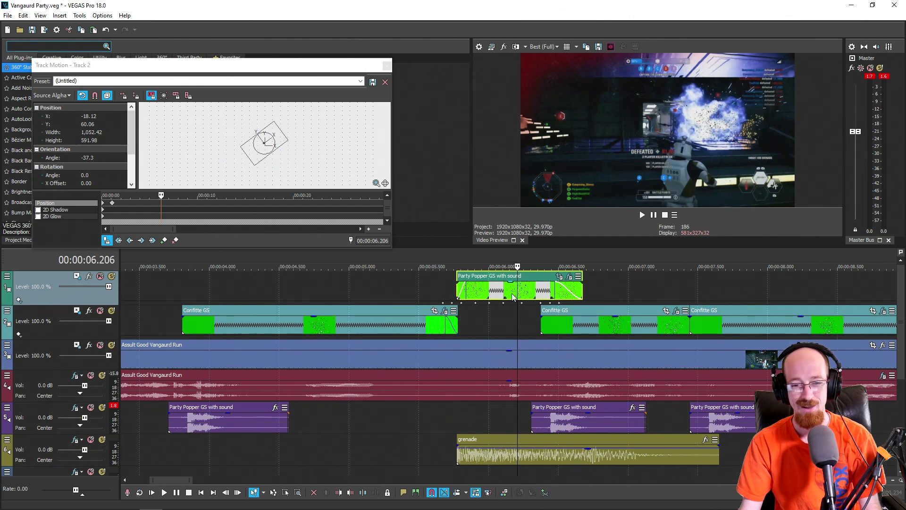
left_click(452, 267)
left_click(457, 267)
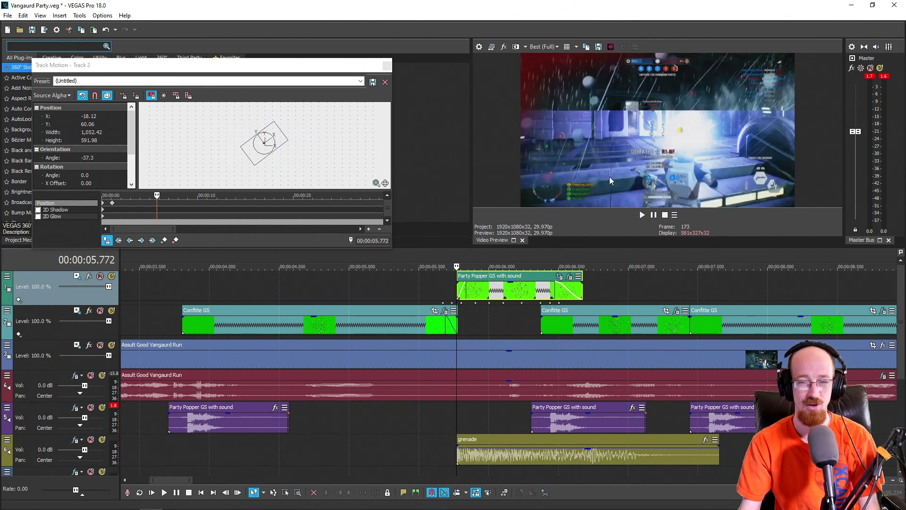
key("Right")
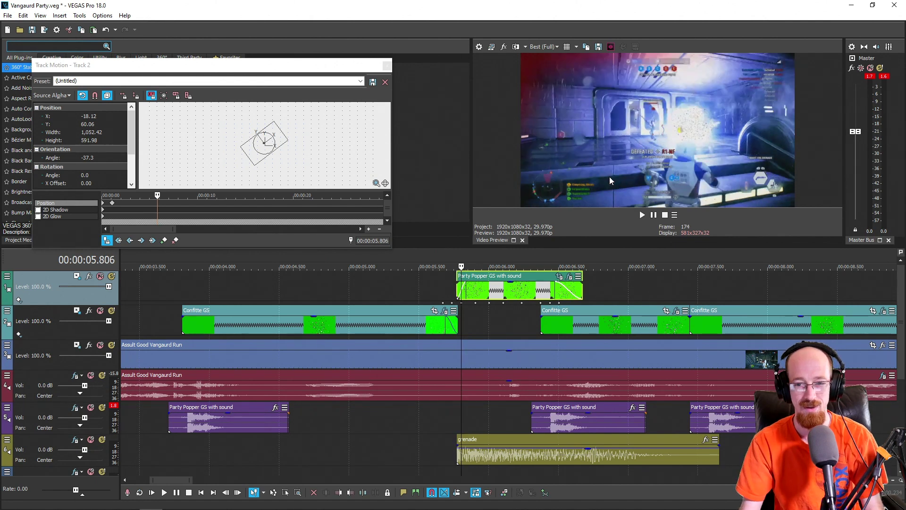
key("Right")
key("Right")
key("Right")
key("Right")
key("Right")
key("Right")
key("Right")
key("Right")
key("Right")
key("Right")
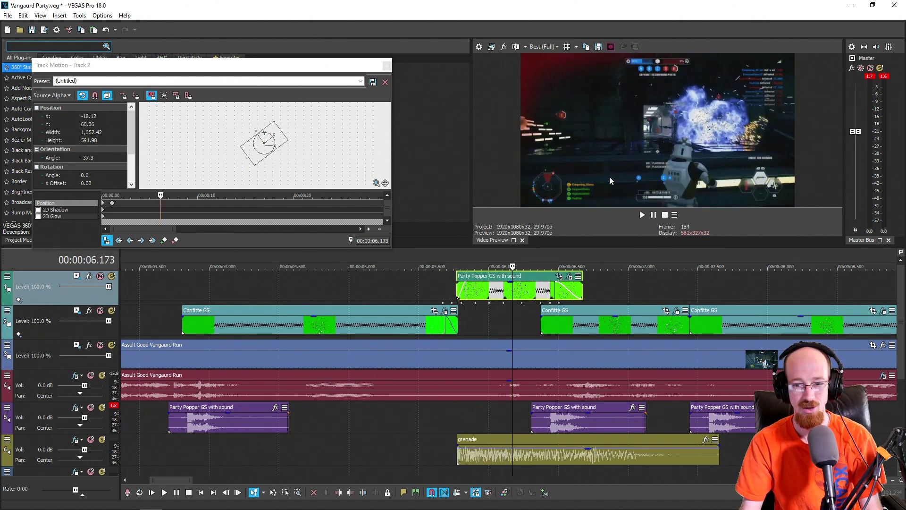
key("Right")
key("Right")
key("Right")
key("Right")
key("Right")
key("Right")
key("Right")
key("Right")
key("Right")
key("Right")
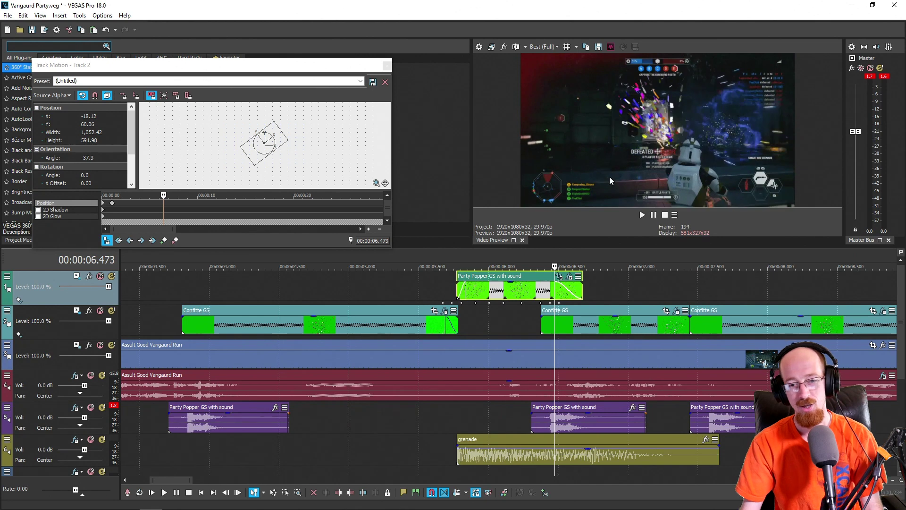
left_click(457, 257)
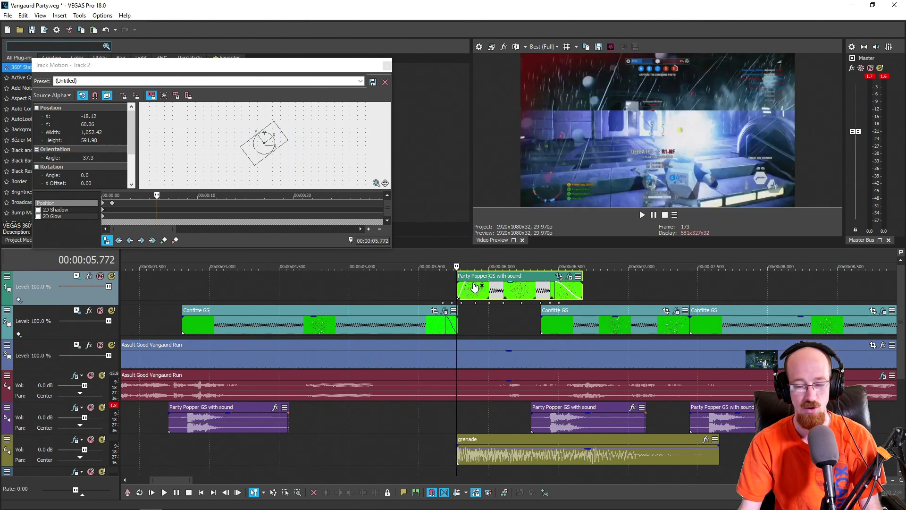
scroll(486, 274, "down", 2)
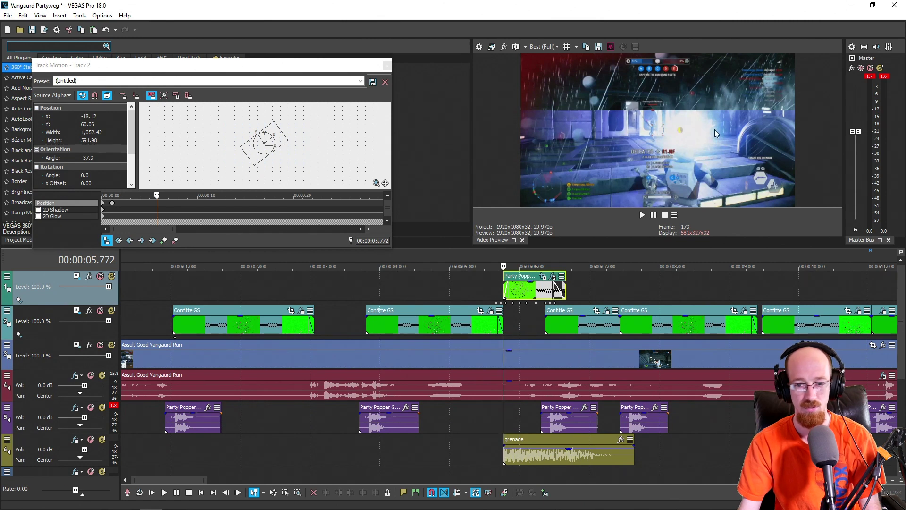
left_click(384, 66)
Move the playhead back to 3.871 seconds, then to near the project start.
left_click(370, 257)
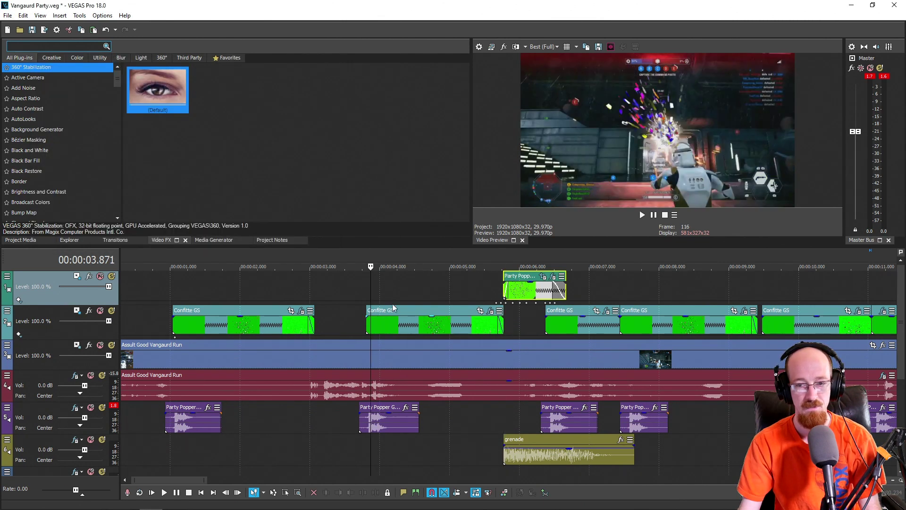
scroll(370, 257, "down", 3)
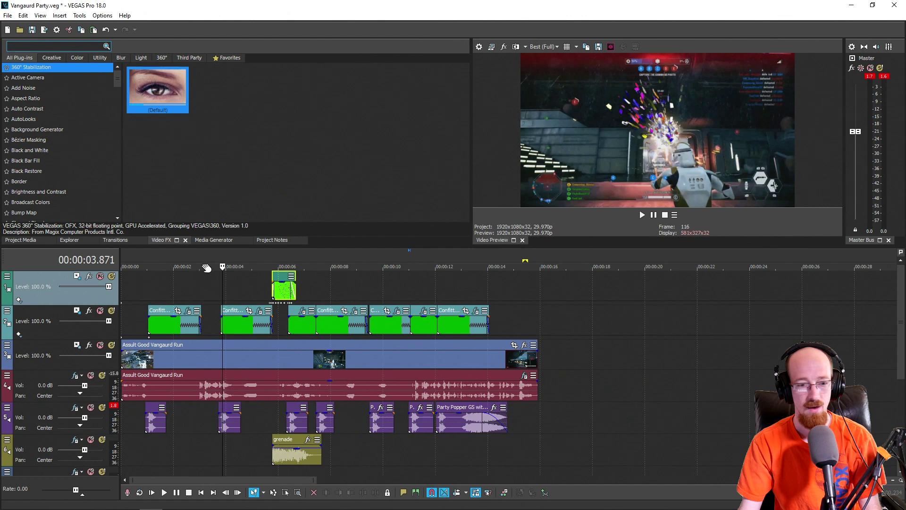
left_click(146, 266)
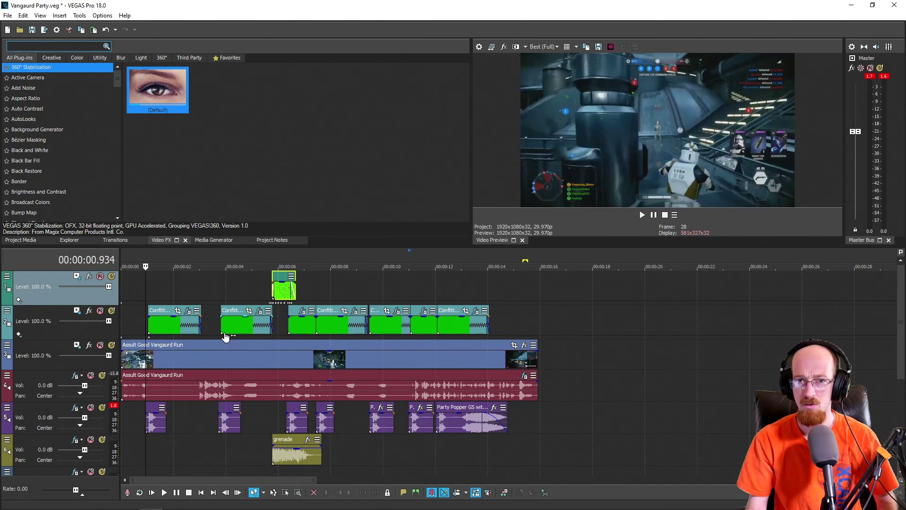